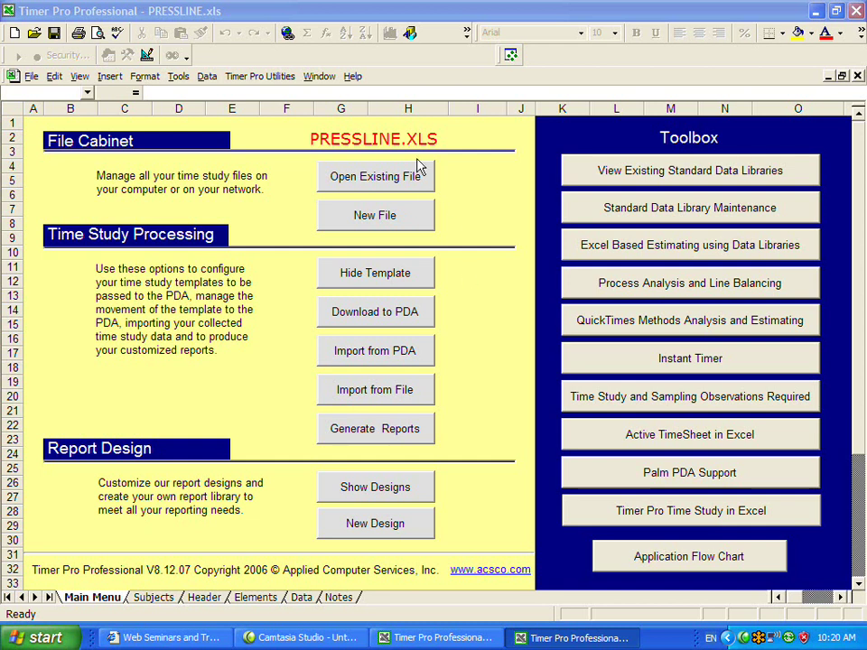
- Import the PRESSLINE time study from the PDA into the workbook
{"action": "left_click", "coordinate": [383, 355]}
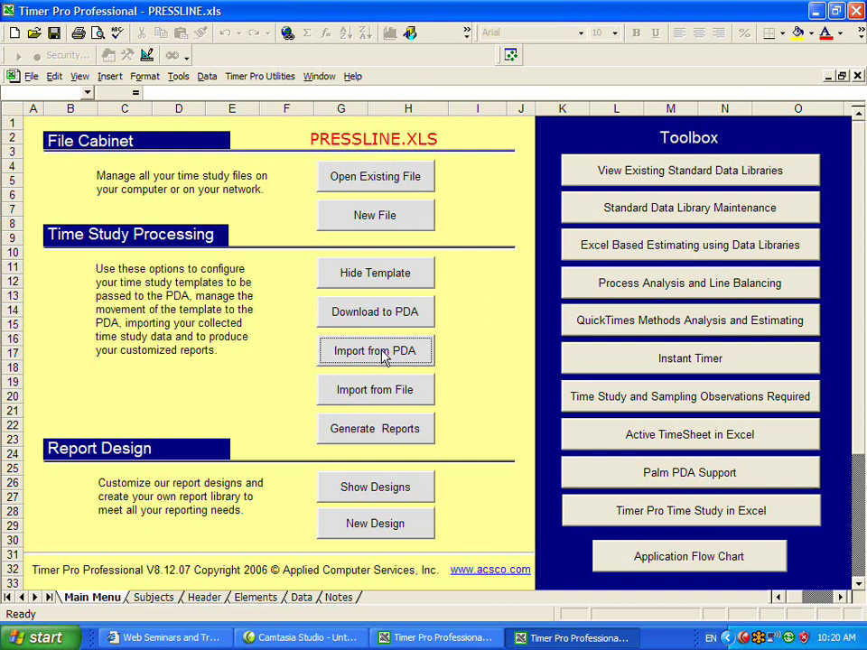
{"action": "left_click", "coordinate": [384, 356]}
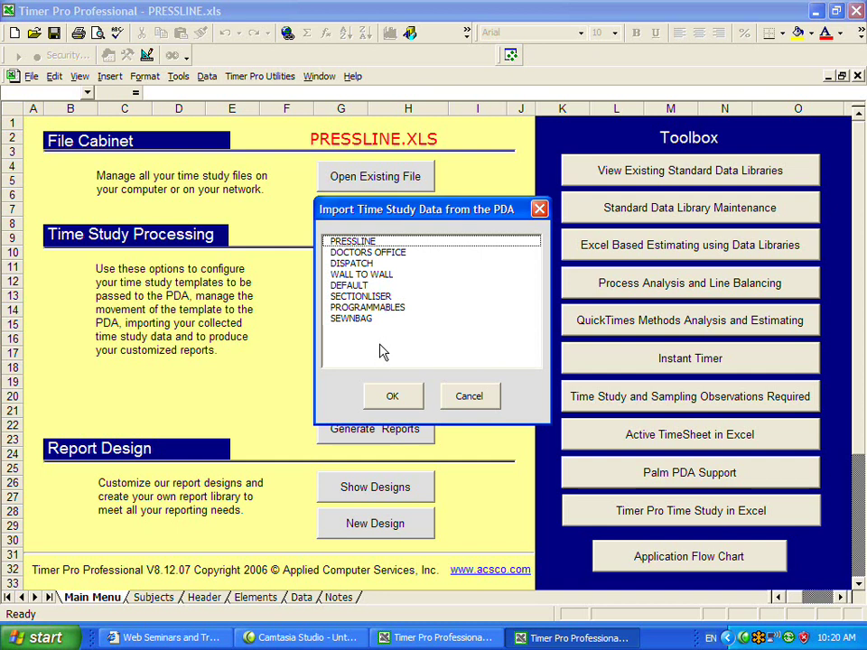
{"action": "left_click", "coordinate": [367, 240]}
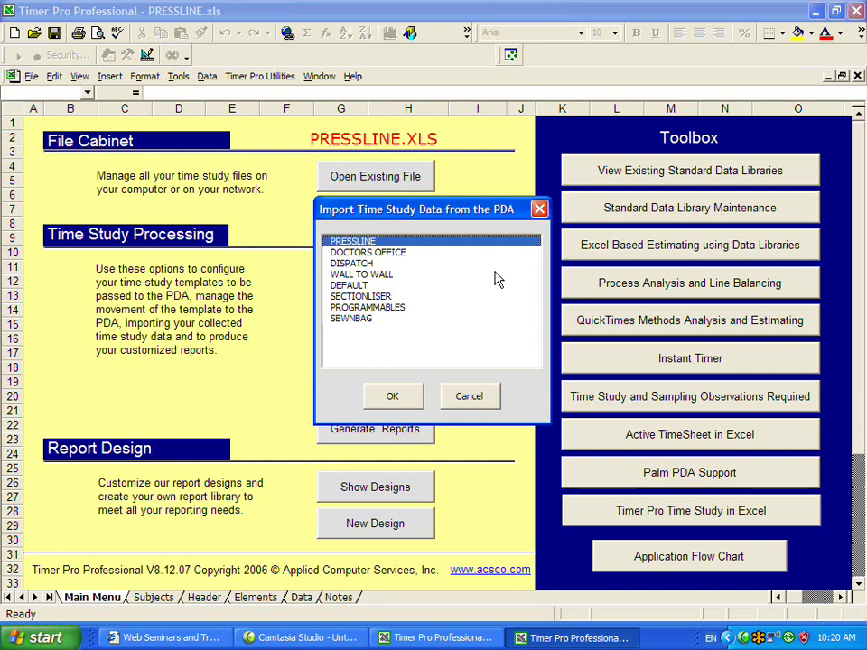
{"action": "left_click", "coordinate": [403, 399]}
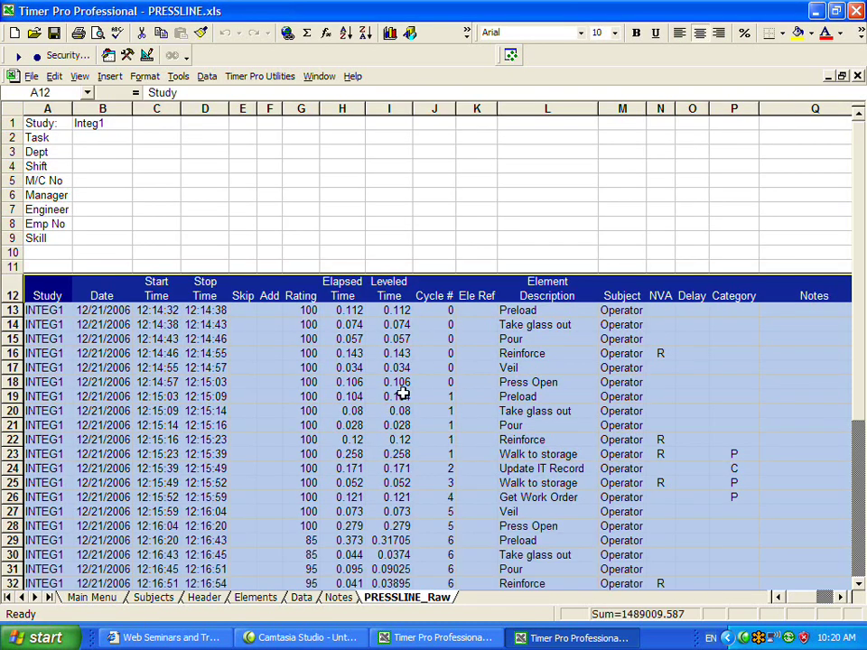
{"action": "left_click", "coordinate": [356, 237]}
{"action": "left_click", "coordinate": [859, 587]}
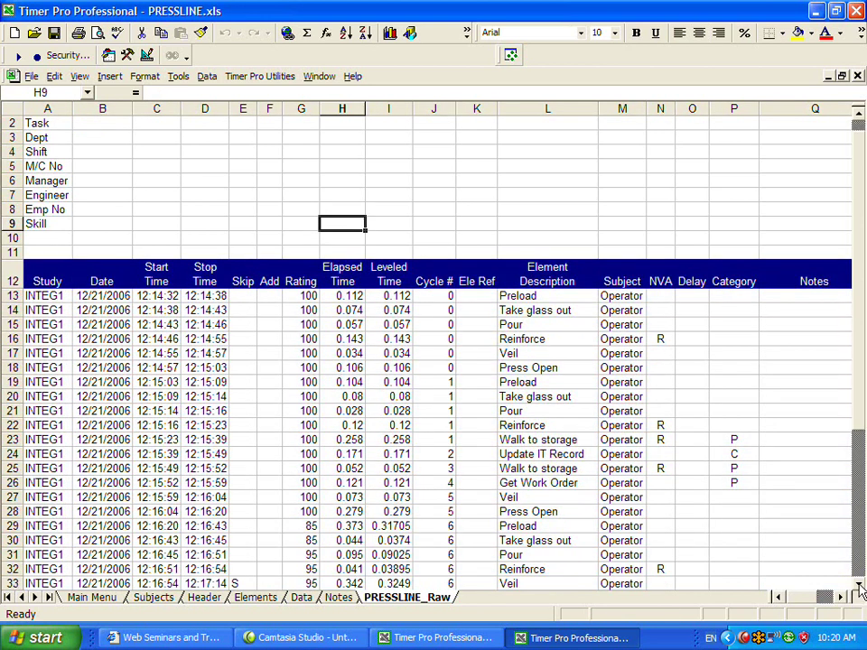
{"action": "left_click", "coordinate": [860, 587]}
{"action": "left_click", "coordinate": [860, 587]}
{"action": "left_click", "coordinate": [860, 587]}
{"action": "left_click", "coordinate": [859, 587]}
{"action": "left_click", "coordinate": [860, 587]}
{"action": "left_click", "coordinate": [859, 587]}
{"action": "left_click", "coordinate": [860, 587]}
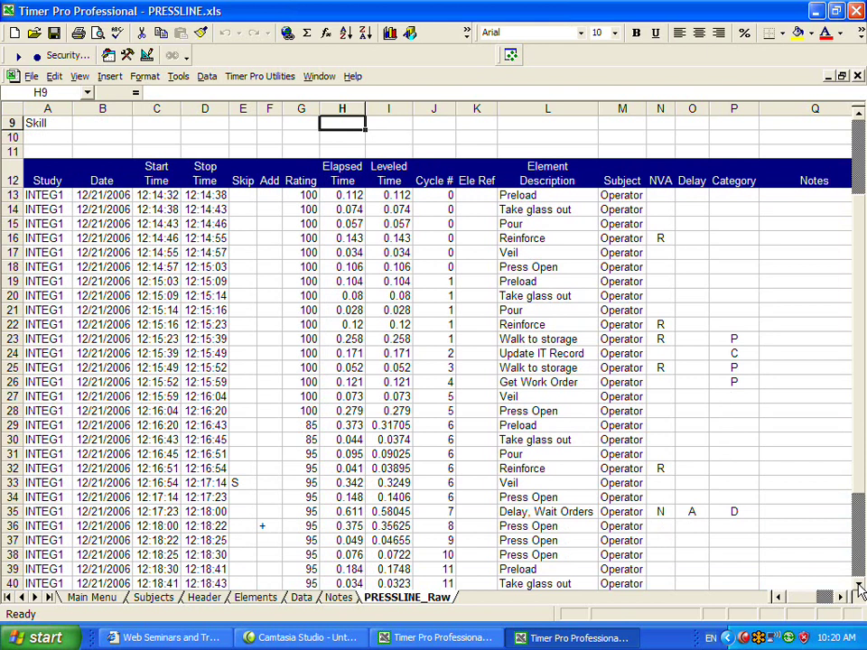
{"action": "left_click", "coordinate": [29, 199]}
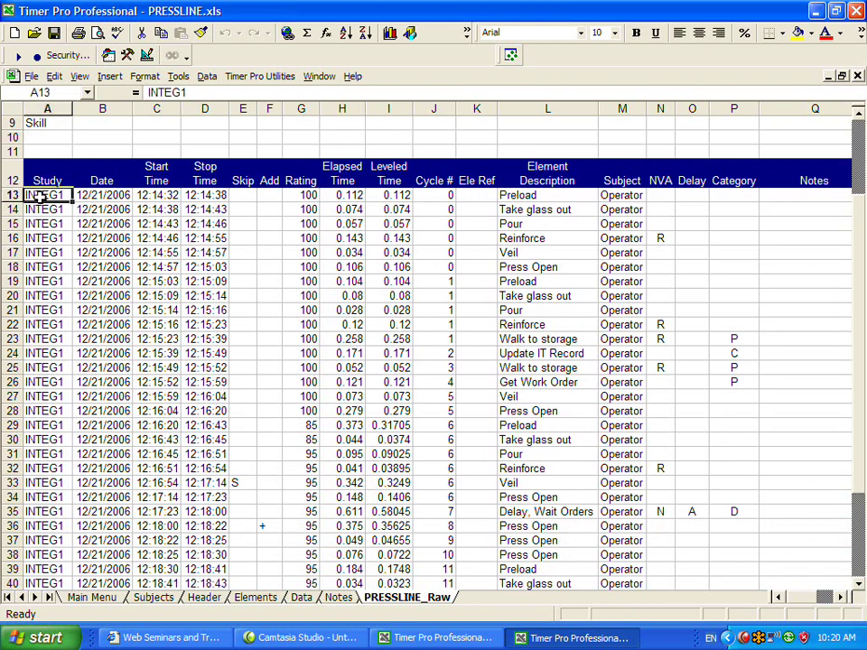
{"action": "left_click", "coordinate": [168, 195]}
{"action": "left_click", "coordinate": [208, 195]}
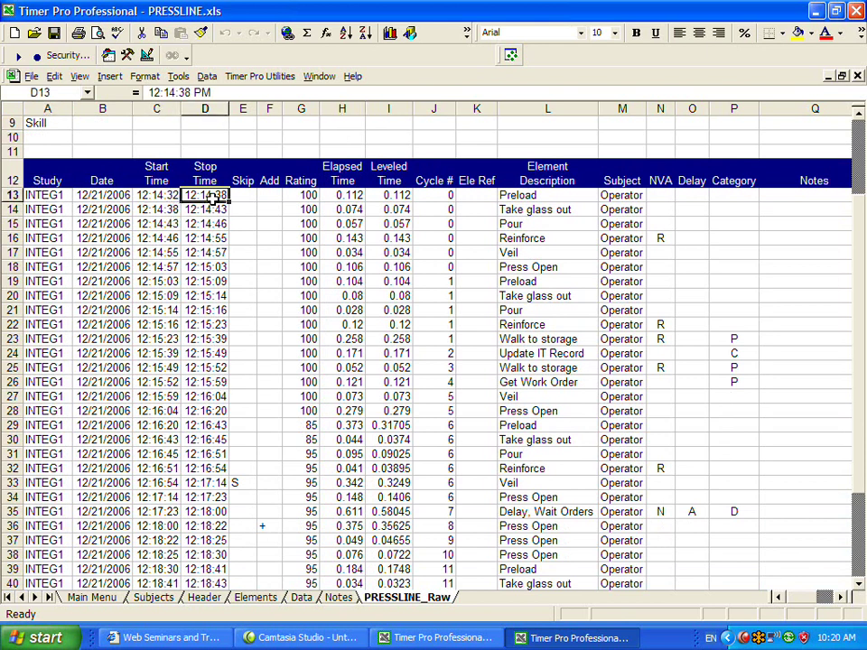
{"action": "left_click", "coordinate": [153, 210]}
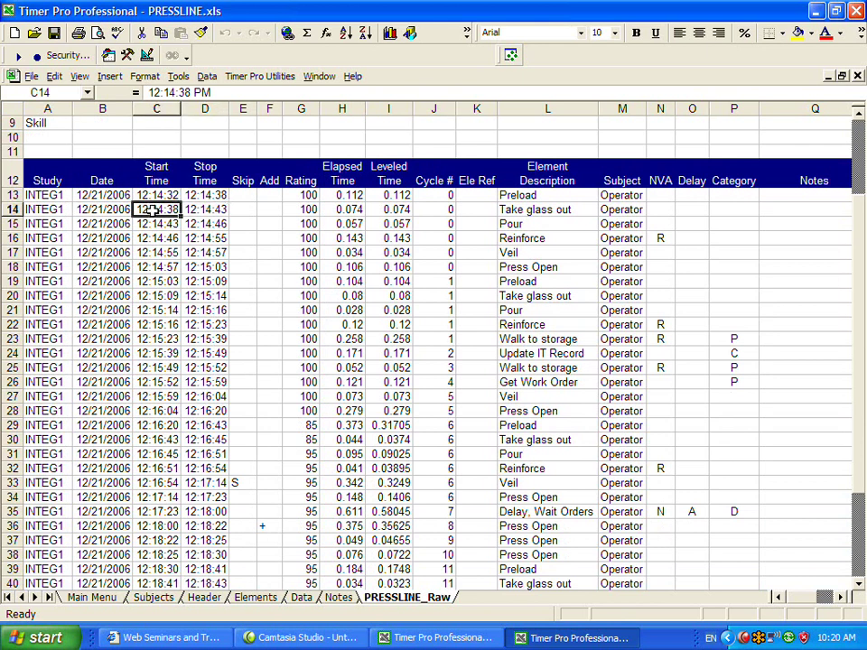
{"action": "left_click", "coordinate": [355, 195]}
{"action": "left_click", "coordinate": [402, 195]}
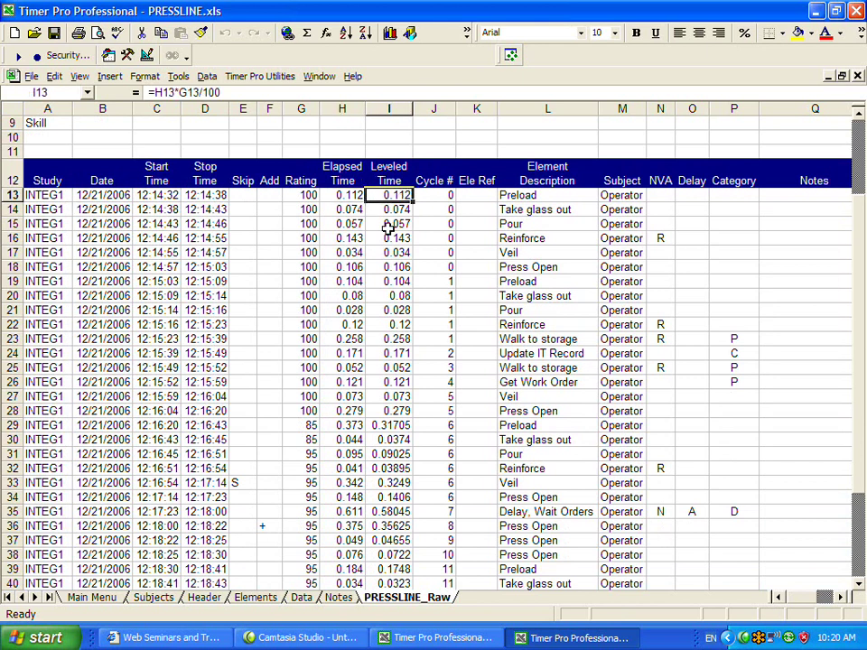
{"action": "left_click", "coordinate": [311, 425]}
{"action": "left_click_drag", "start_coordinate": [312, 425], "coordinate": [316, 439]}
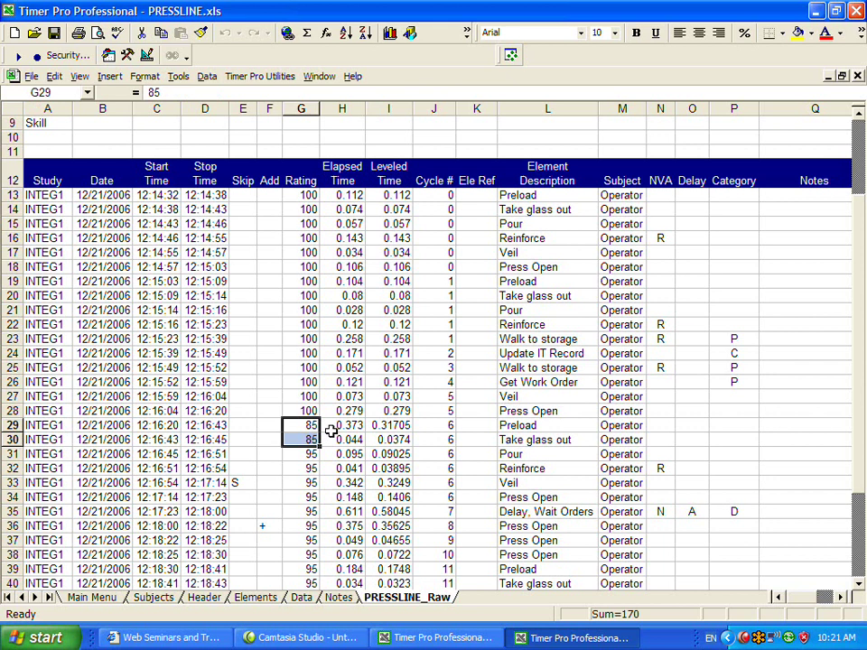
{"action": "left_click_drag", "start_coordinate": [397, 425], "coordinate": [399, 447]}
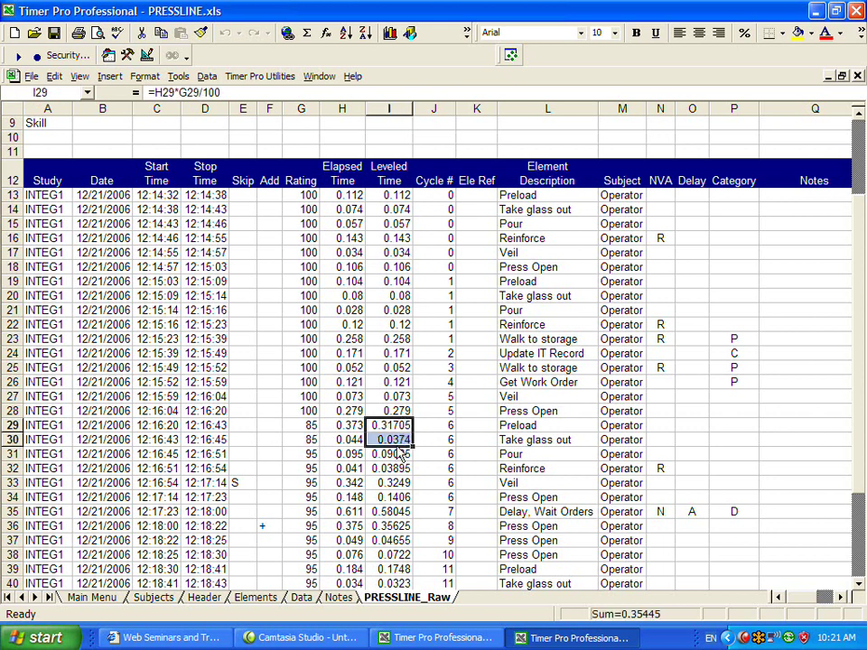
{"action": "left_click", "coordinate": [302, 455]}
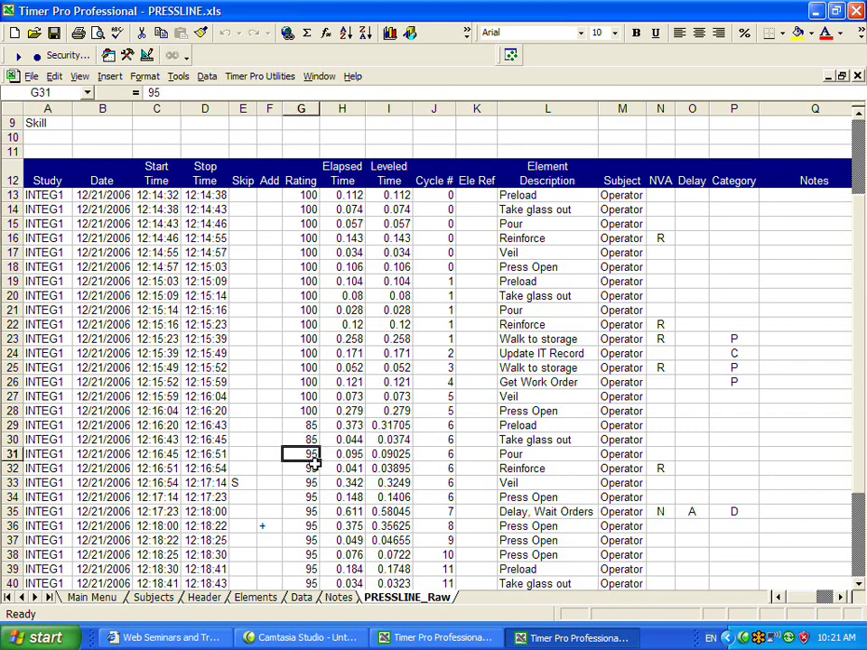
{"action": "left_click", "coordinate": [241, 483]}
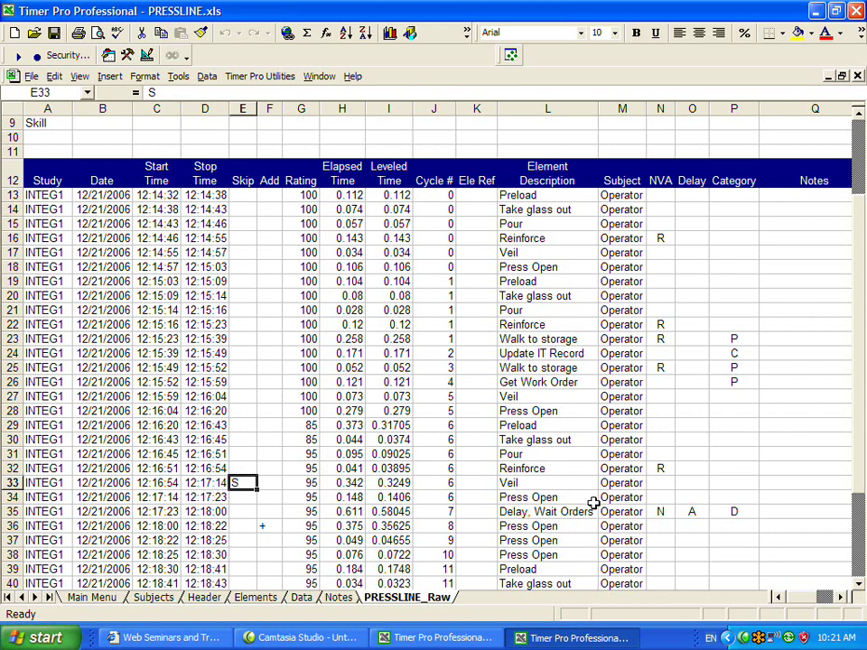
{"action": "left_click", "coordinate": [541, 498]}
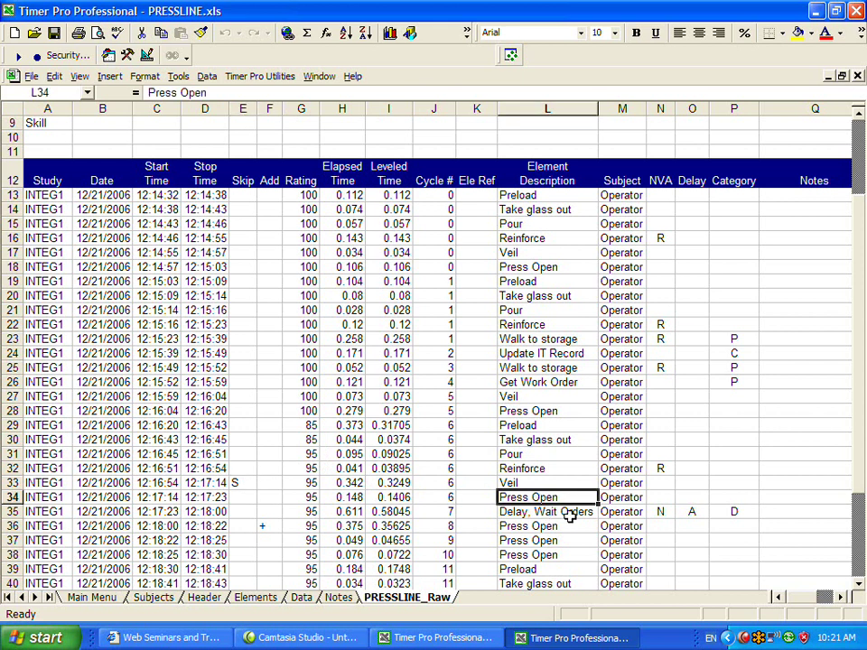
{"action": "left_click", "coordinate": [558, 513]}
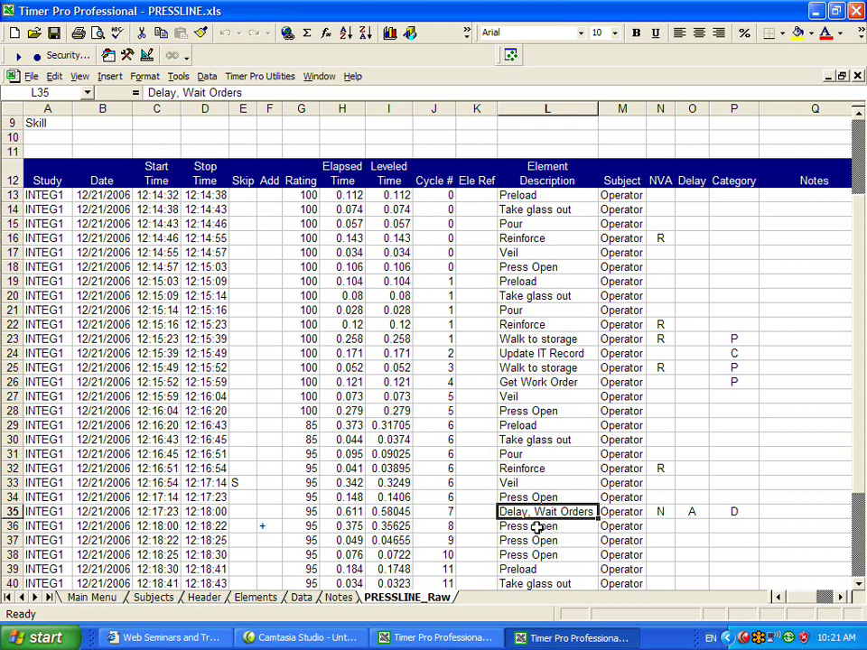
{"action": "left_click", "coordinate": [537, 527]}
{"action": "left_click", "coordinate": [268, 525]}
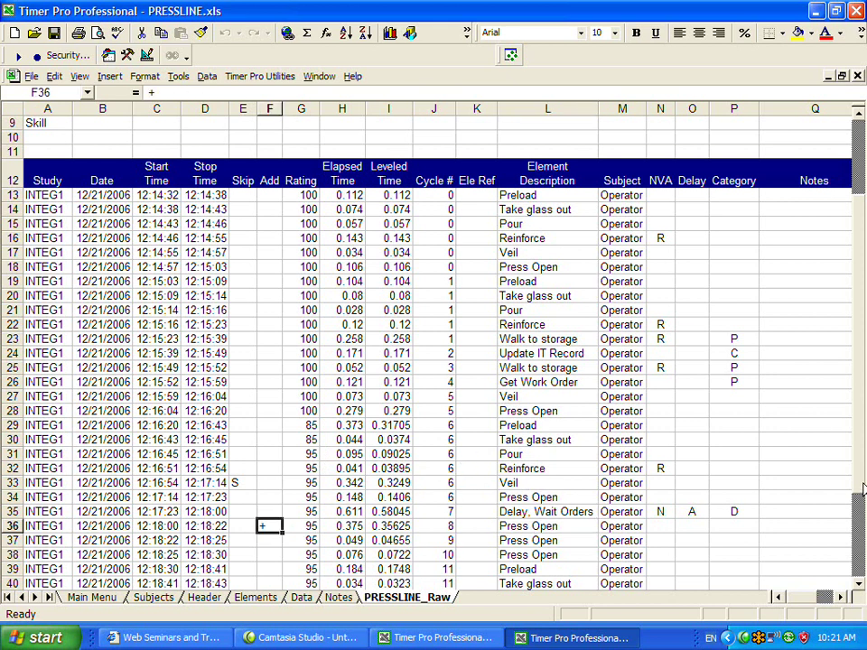
{"action": "left_click", "coordinate": [403, 526]}
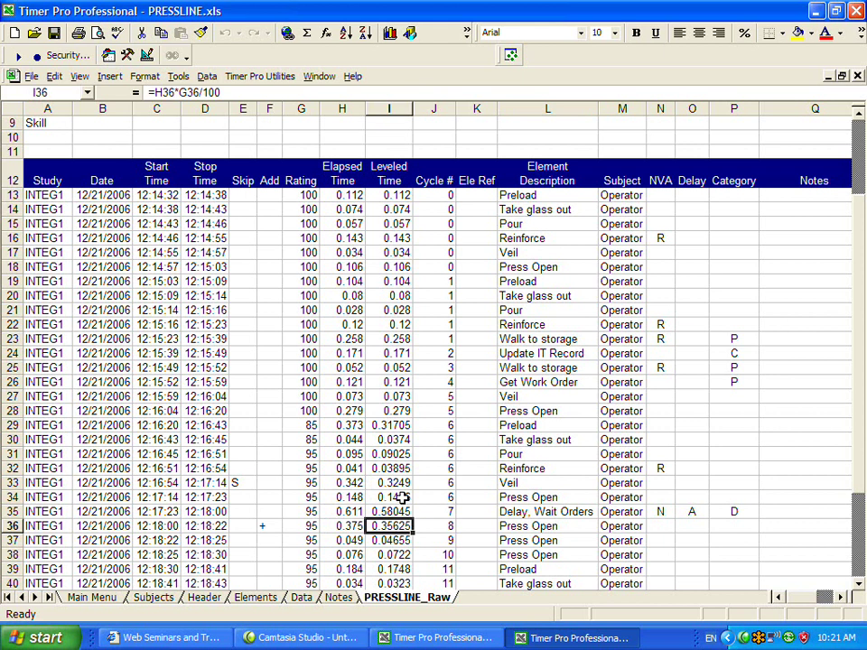
{"action": "left_click", "coordinate": [403, 498]}
{"action": "left_click_drag", "start_coordinate": [858, 585], "coordinate": [859, 585]}
- Review row 41's extra entries: Operator, Order Status on CPU, Drill, Carb, 300, 3 and 15
{"action": "left_click", "coordinate": [606, 466]}
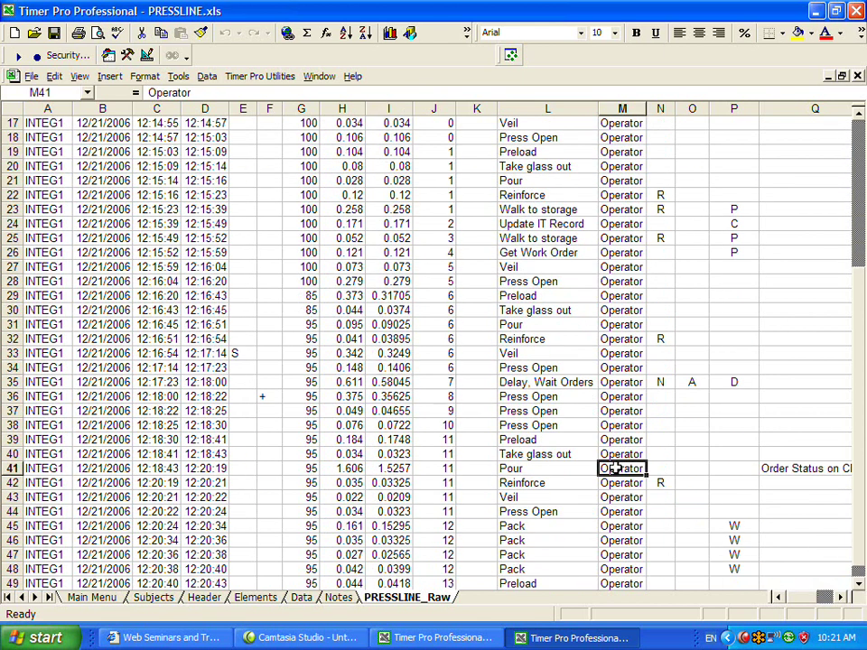
{"action": "left_click_drag", "start_coordinate": [840, 597], "coordinate": [837, 594]}
{"action": "left_click", "coordinate": [592, 469]}
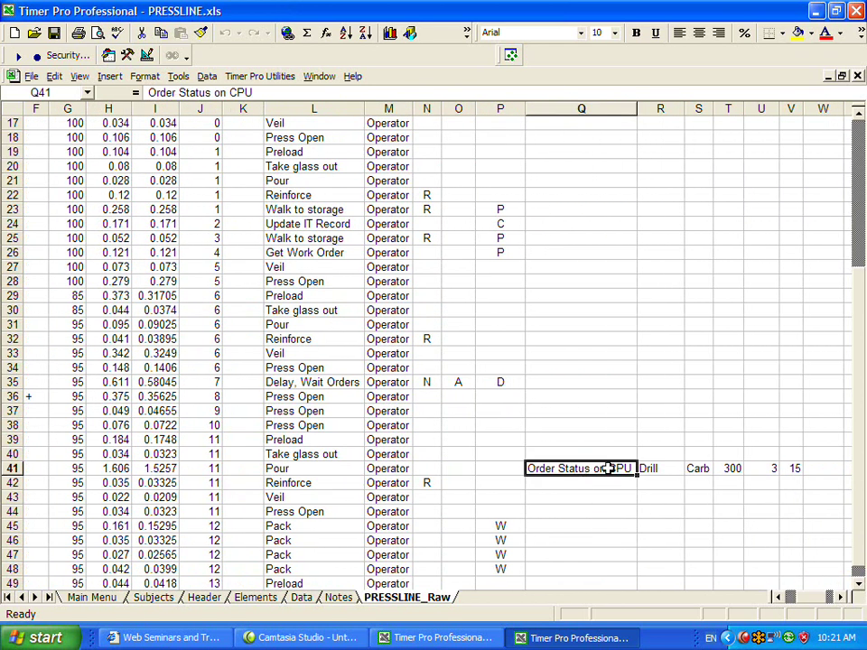
{"action": "left_click", "coordinate": [648, 468]}
{"action": "left_click", "coordinate": [703, 469]}
{"action": "left_click", "coordinate": [730, 469]}
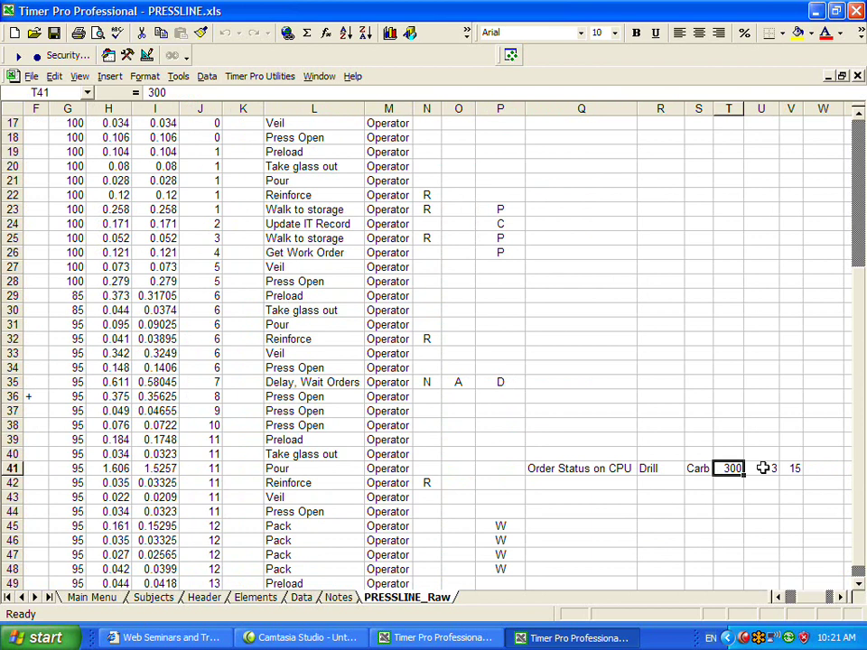
{"action": "left_click", "coordinate": [764, 469]}
{"action": "left_click", "coordinate": [793, 469]}
- Scroll back and return to the Main Menu sheet
{"action": "left_click_drag", "start_coordinate": [797, 605], "coordinate": [776, 604]}
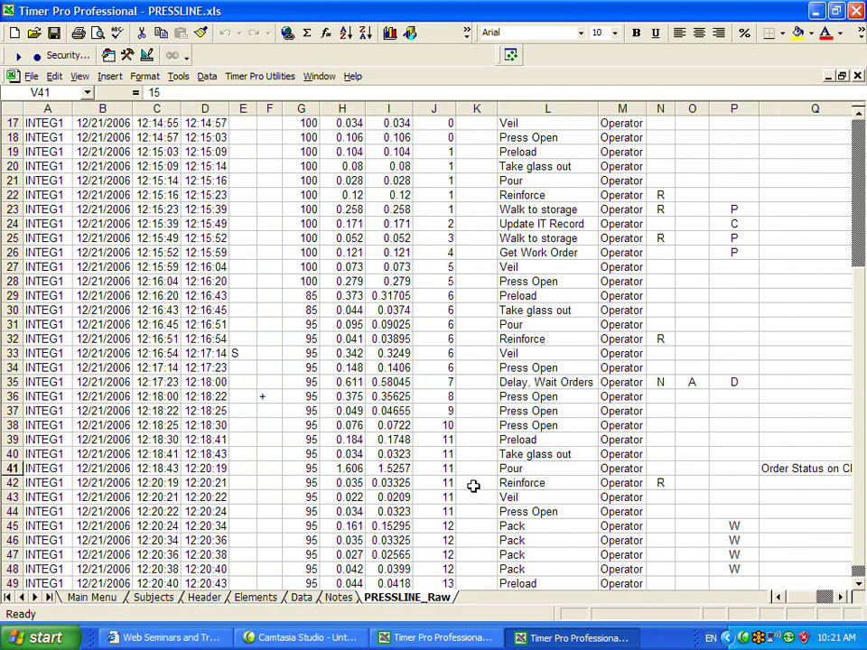
{"action": "left_click_drag", "start_coordinate": [861, 244], "coordinate": [862, 150]}
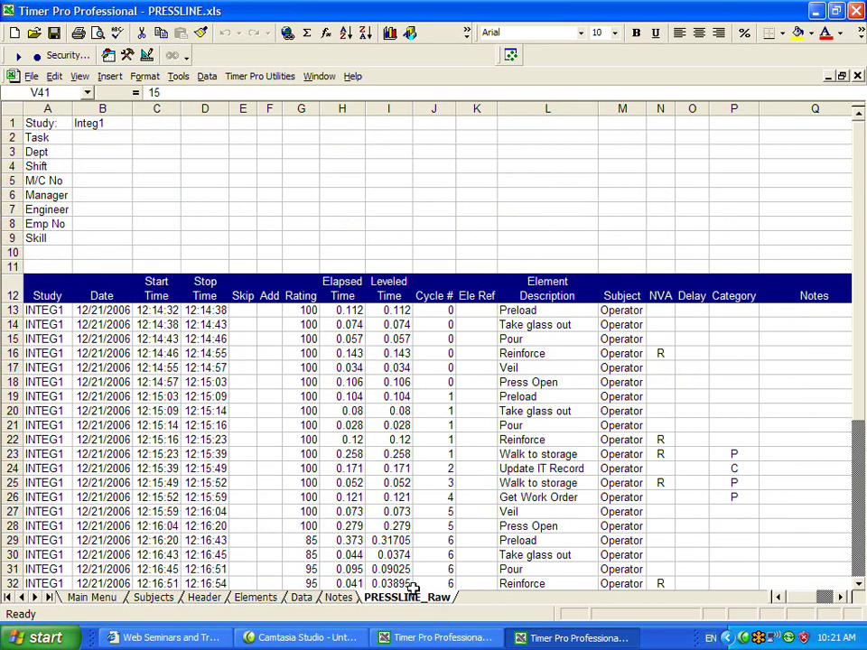
{"action": "left_click", "coordinate": [91, 598]}
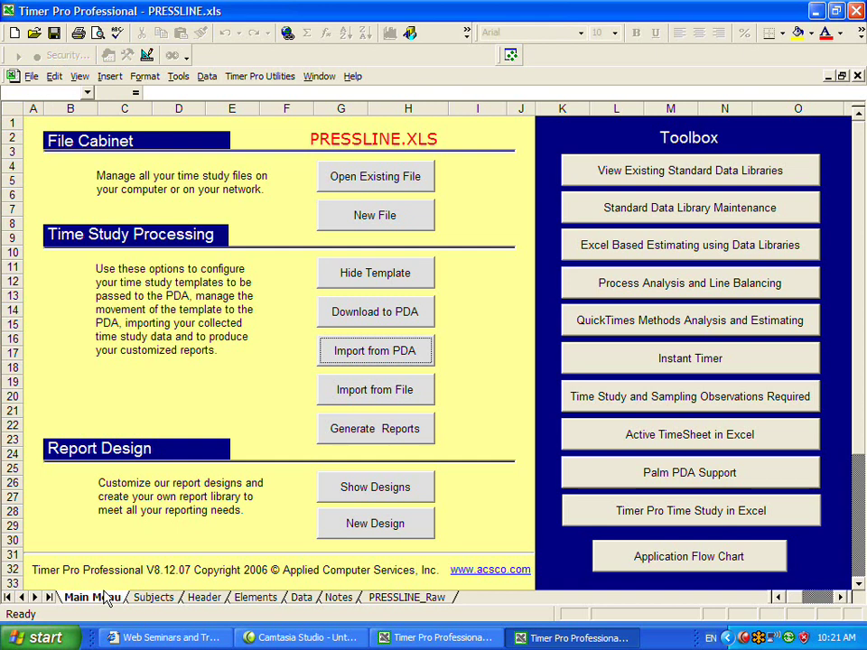
- Set up a Time Study Summary report on PRESSLINE_Raw covering all subjects and all studies
{"action": "left_click", "coordinate": [373, 432]}
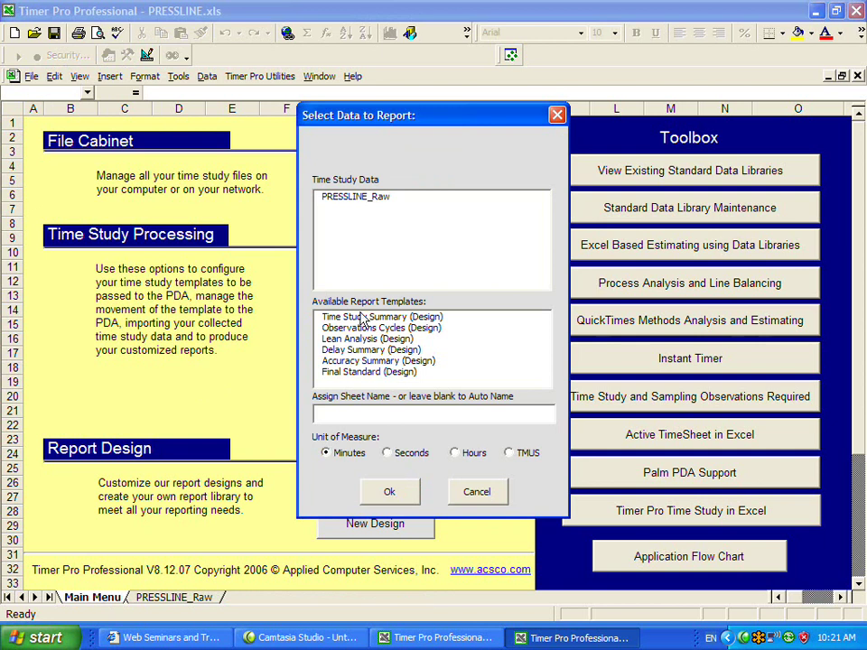
{"action": "left_click", "coordinate": [355, 200]}
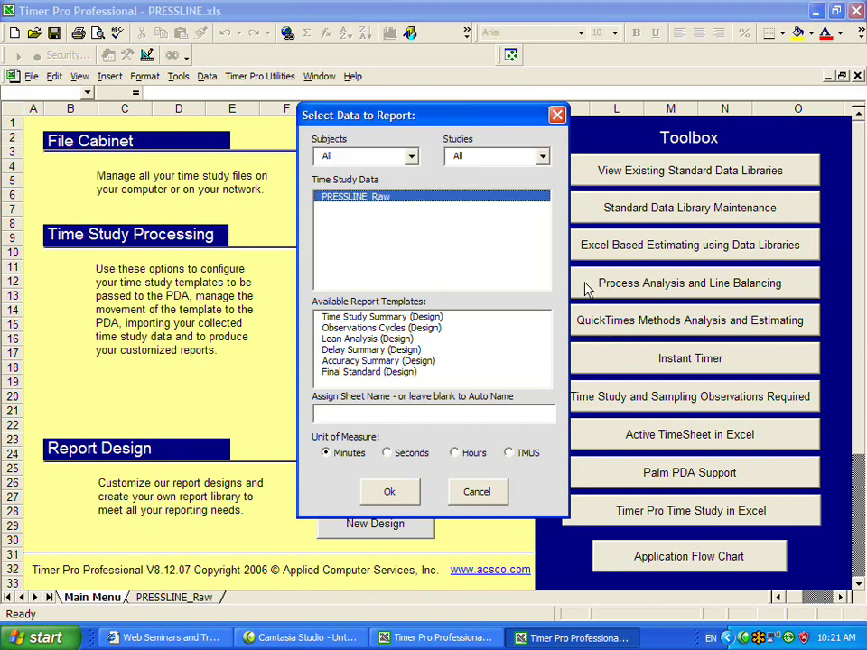
{"action": "left_click", "coordinate": [412, 157]}
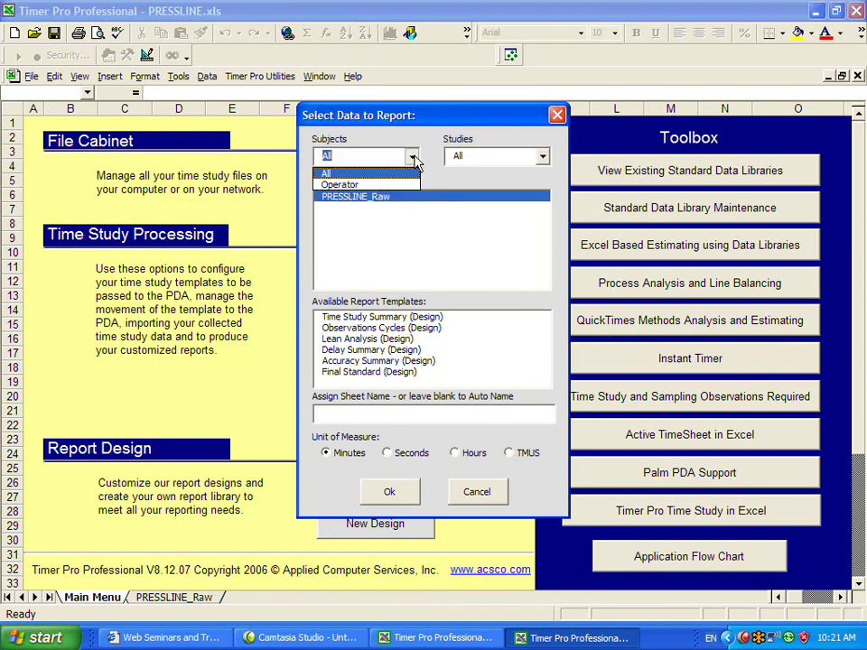
{"action": "left_click", "coordinate": [400, 173]}
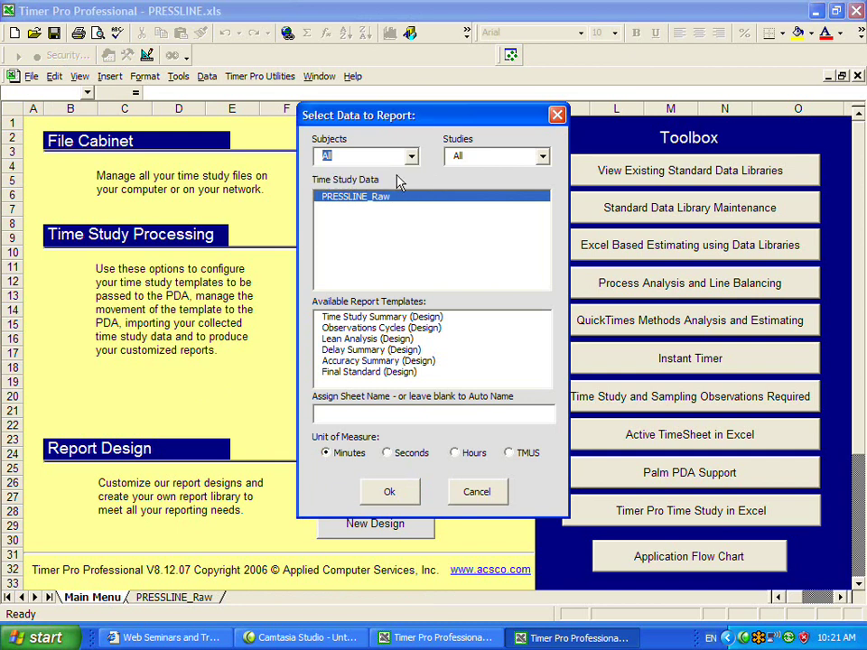
{"action": "left_click", "coordinate": [543, 158]}
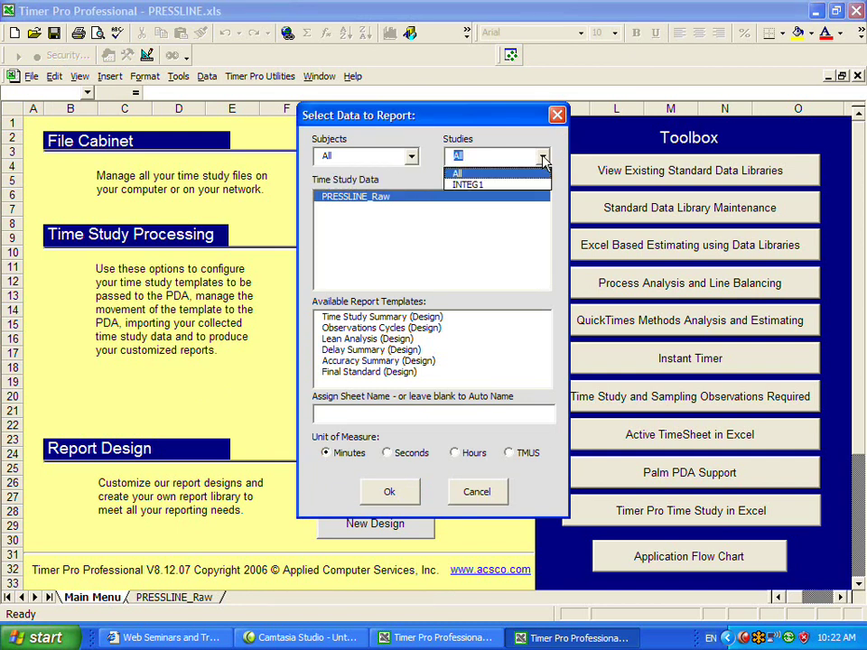
{"action": "left_click", "coordinate": [543, 159]}
{"action": "left_click", "coordinate": [380, 318]}
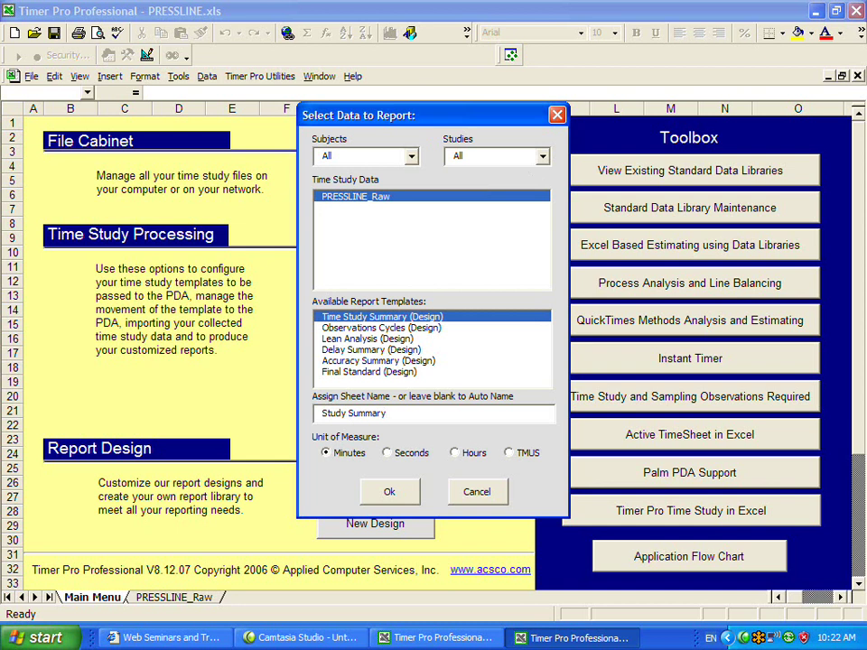
- Generate the report and review its Element Description, Total, Leveled, Average Rating, Min, Max and Count columns
{"action": "left_click", "coordinate": [404, 496]}
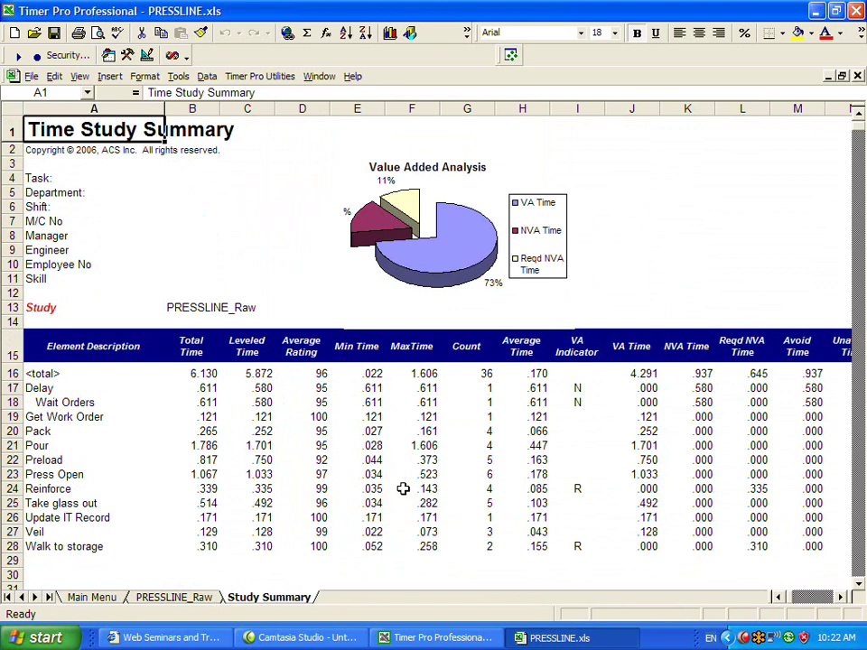
{"action": "left_click", "coordinate": [91, 346]}
{"action": "left_click", "coordinate": [203, 346]}
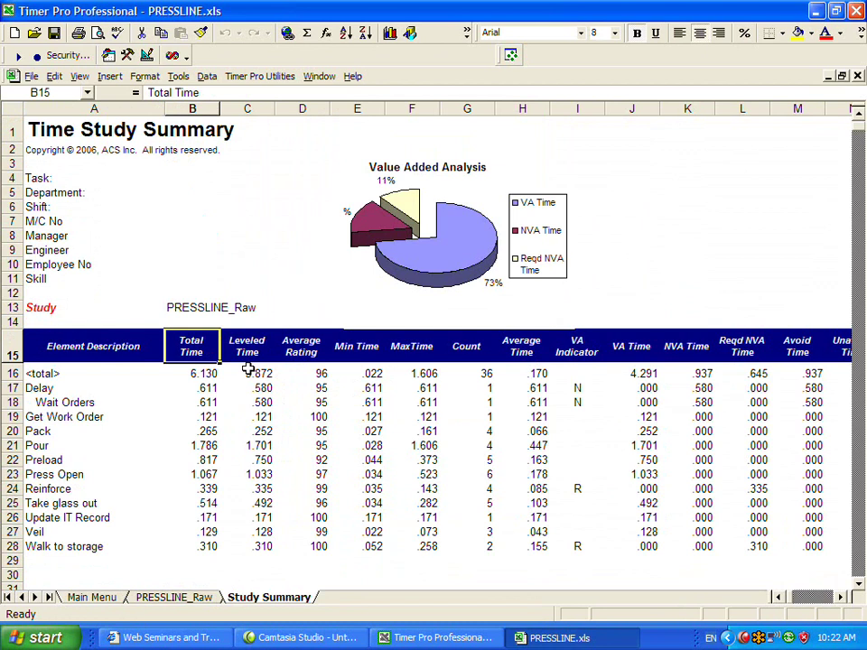
{"action": "left_click", "coordinate": [248, 350]}
{"action": "left_click", "coordinate": [310, 353]}
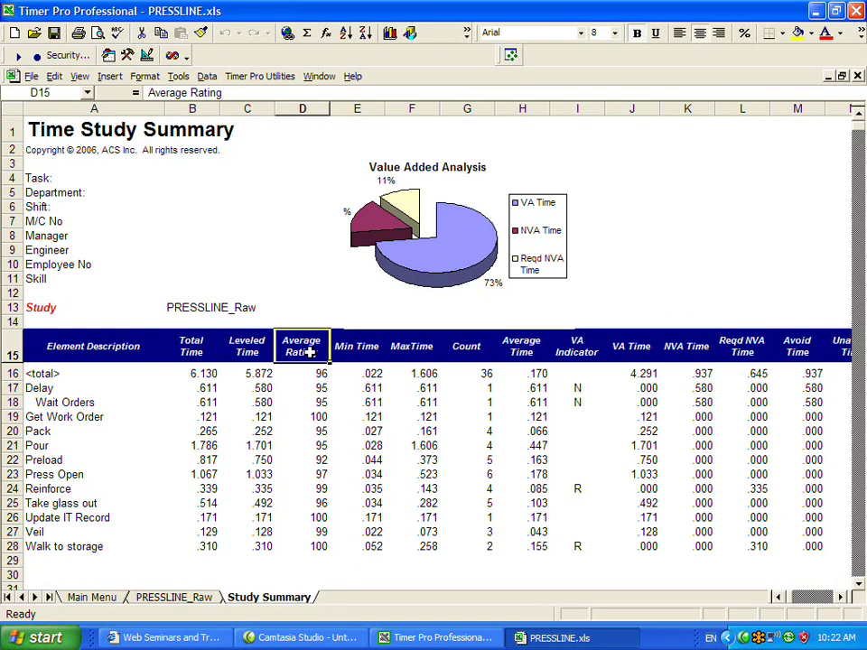
{"action": "left_click", "coordinate": [367, 347]}
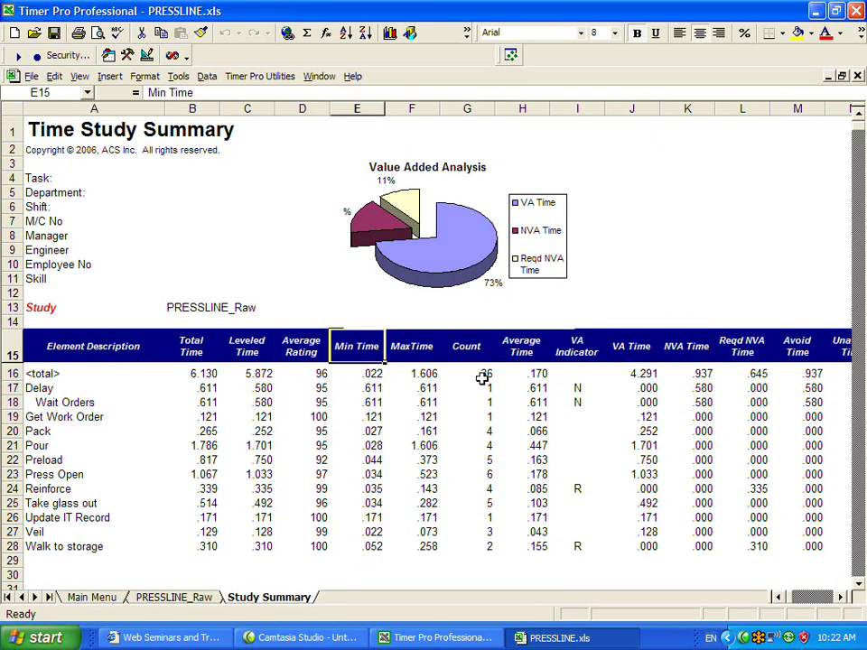
{"action": "left_click", "coordinate": [420, 346]}
{"action": "left_click", "coordinate": [466, 350]}
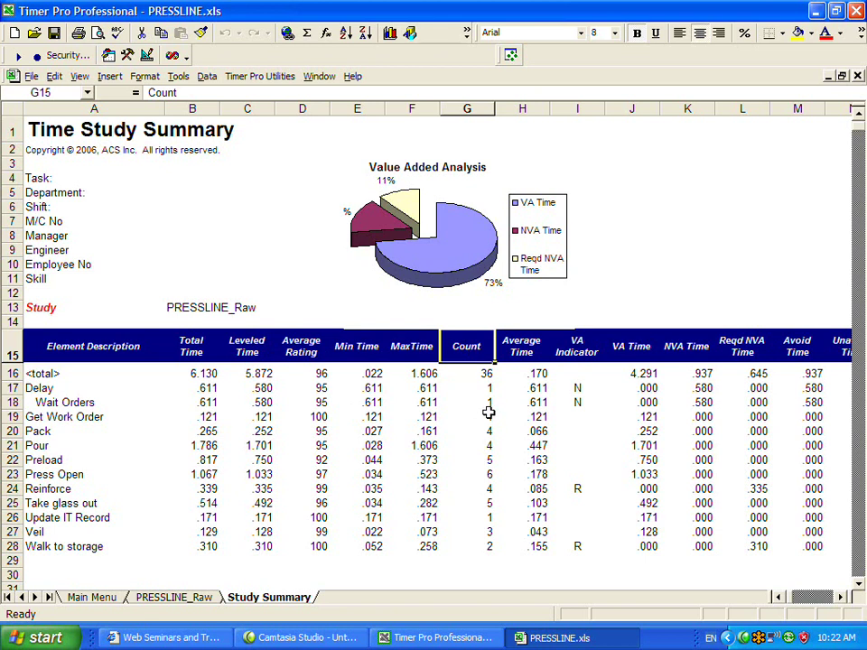
- Select the Count and Average Time values and the Get Work Order VA Time
{"action": "left_click_drag", "start_coordinate": [490, 415], "coordinate": [489, 476]}
{"action": "left_click_drag", "start_coordinate": [540, 445], "coordinate": [542, 475]}
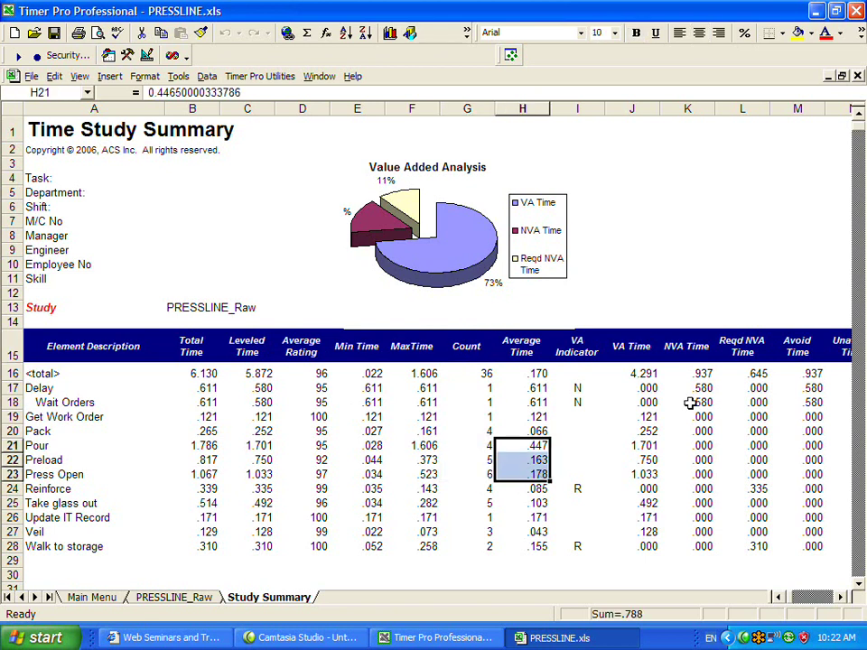
{"action": "left_click", "coordinate": [654, 415]}
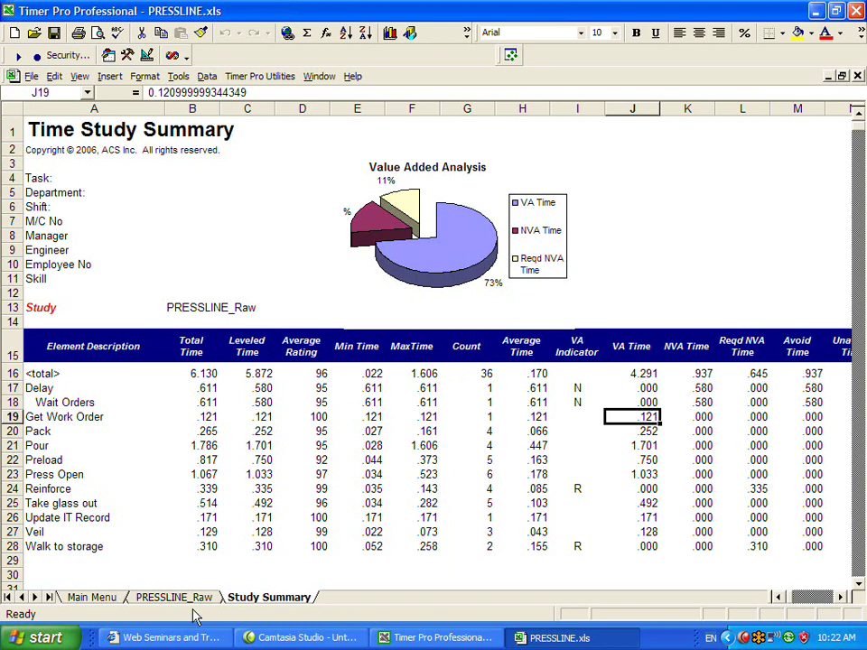
- Generate an Observations Cycles design report on PRESSLINE_Raw
{"action": "left_click", "coordinate": [95, 599]}
{"action": "left_click", "coordinate": [352, 434]}
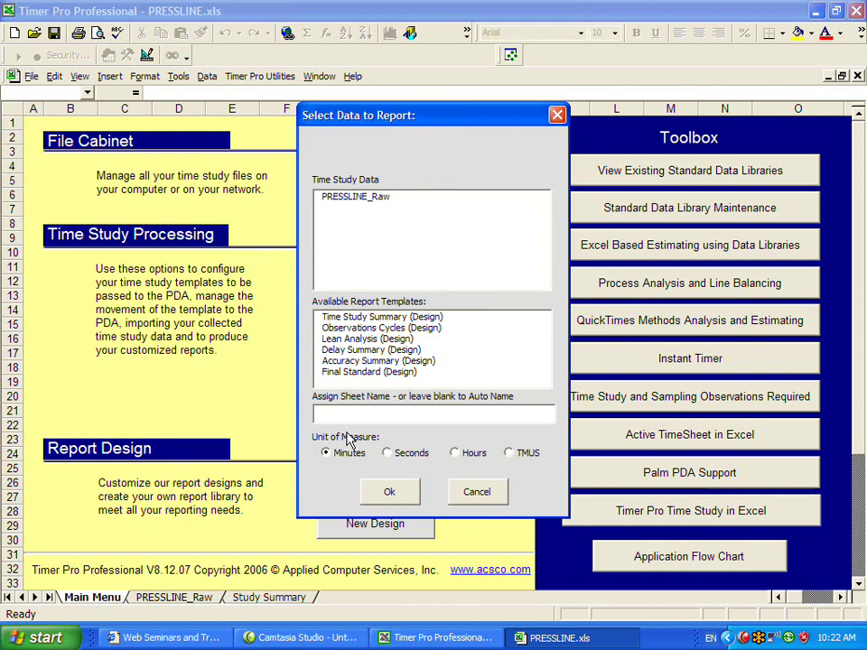
{"action": "left_click", "coordinate": [354, 198]}
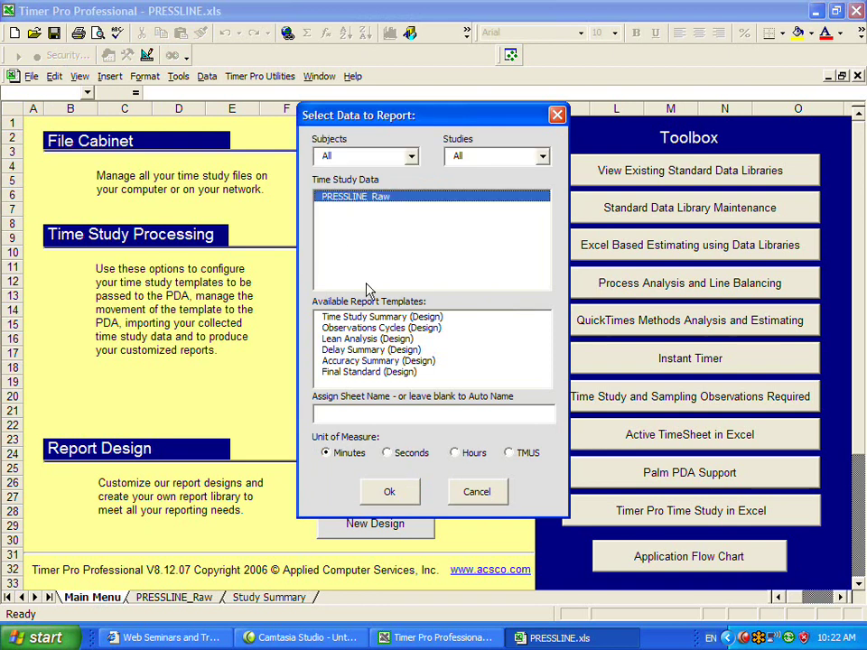
{"action": "left_click", "coordinate": [365, 329]}
{"action": "left_click", "coordinate": [389, 492]}
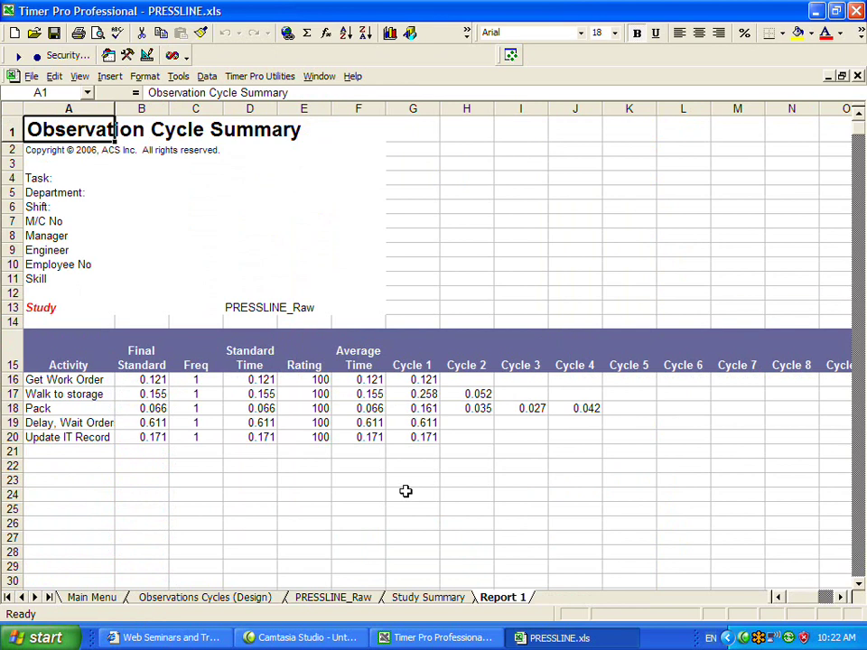
- Compare the Cycle 1 and Cycle 2 times and check Pack's Cycle 3 and 4 times
{"action": "left_click_drag", "start_coordinate": [412, 395], "coordinate": [411, 423]}
{"action": "left_click_drag", "start_coordinate": [470, 395], "coordinate": [478, 409]}
{"action": "left_click", "coordinate": [521, 408]}
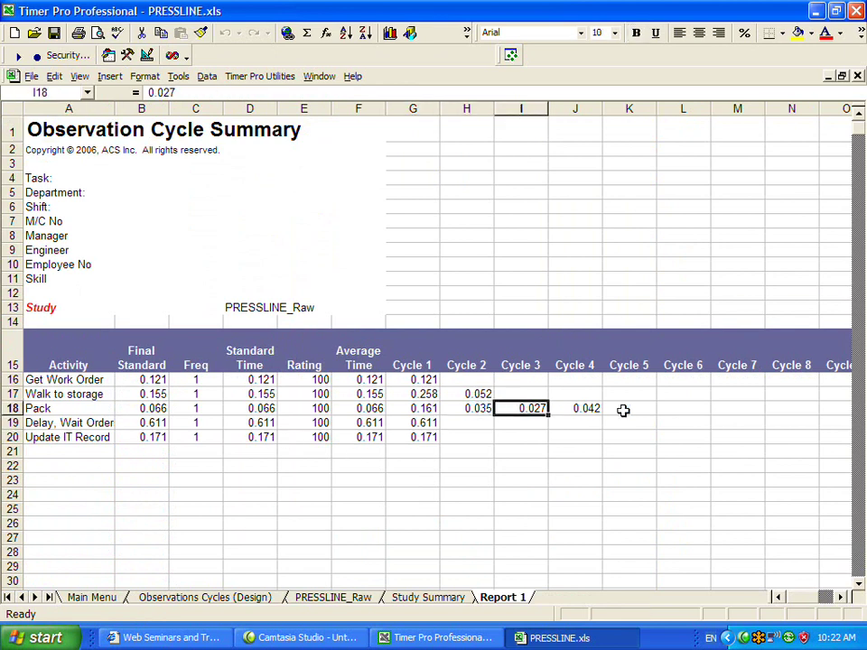
{"action": "left_click", "coordinate": [585, 408]}
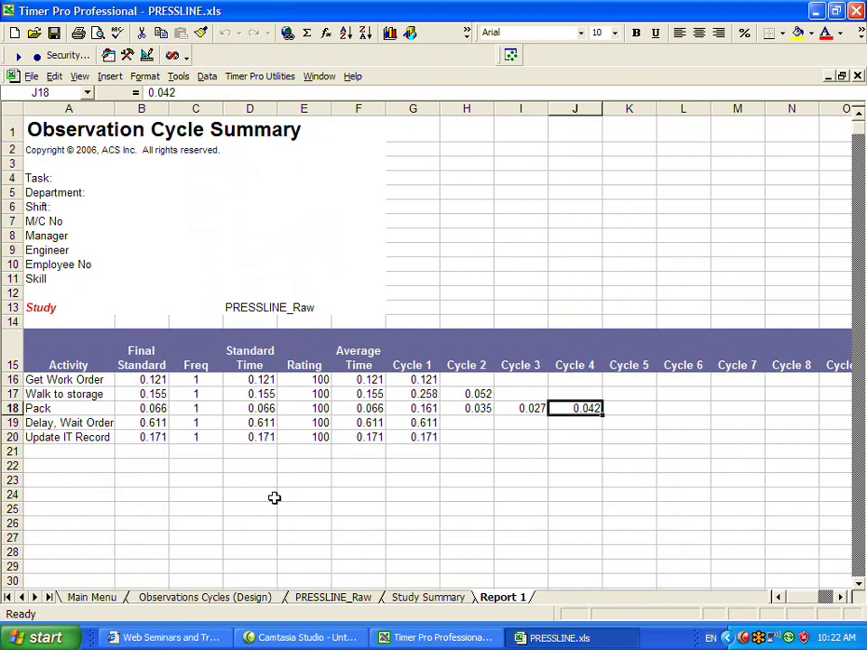
- Generate a Lean Analysis design report on the PRESSLINE_Raw data
{"action": "left_click", "coordinate": [100, 599]}
{"action": "left_click", "coordinate": [369, 427]}
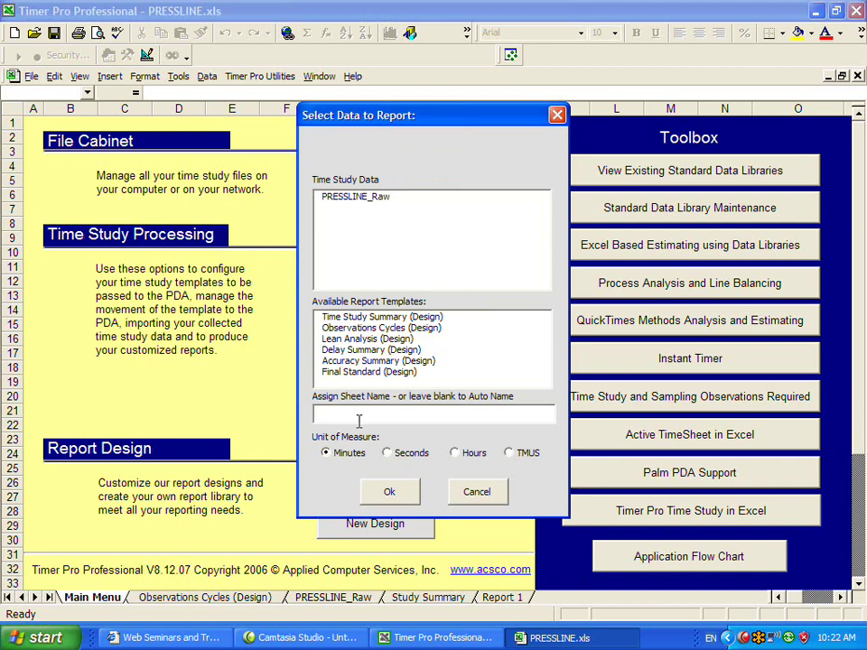
{"action": "left_click", "coordinate": [360, 199]}
{"action": "left_click", "coordinate": [362, 341]}
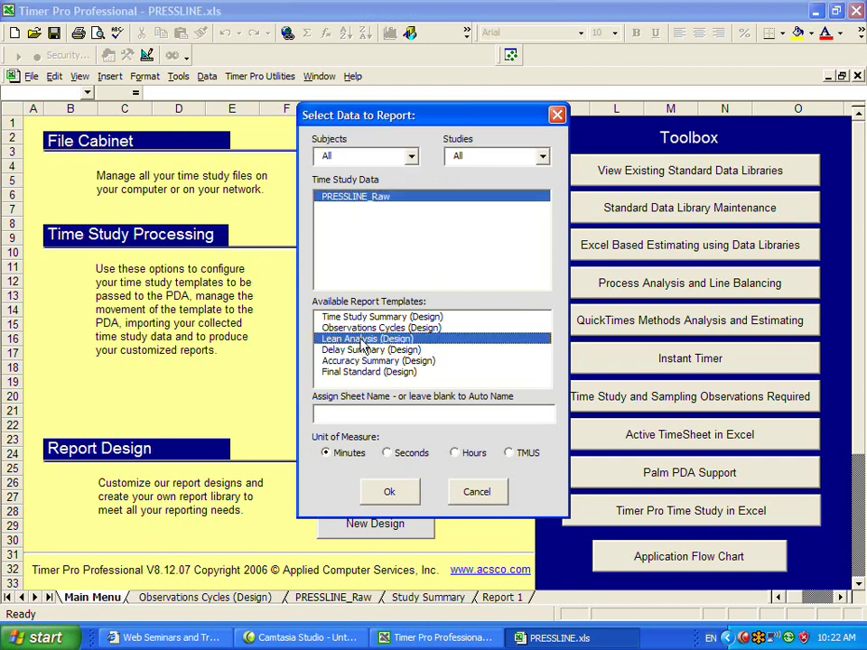
{"action": "left_click", "coordinate": [388, 491]}
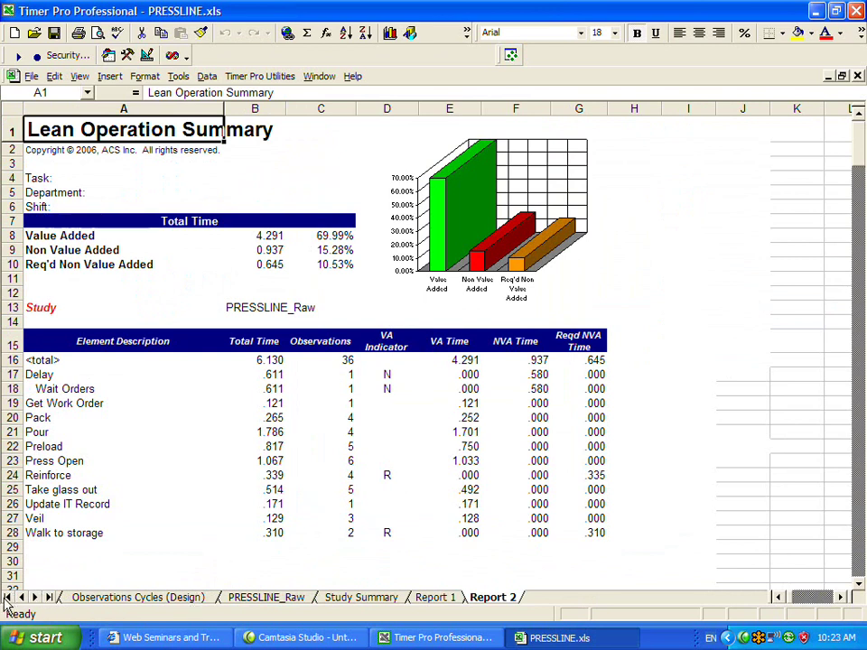
- Generate a Delay Summary design report on PRESSLINE_Raw, then bring the Main Menu tab back into view
{"action": "left_click", "coordinate": [8, 598]}
{"action": "left_click", "coordinate": [78, 598]}
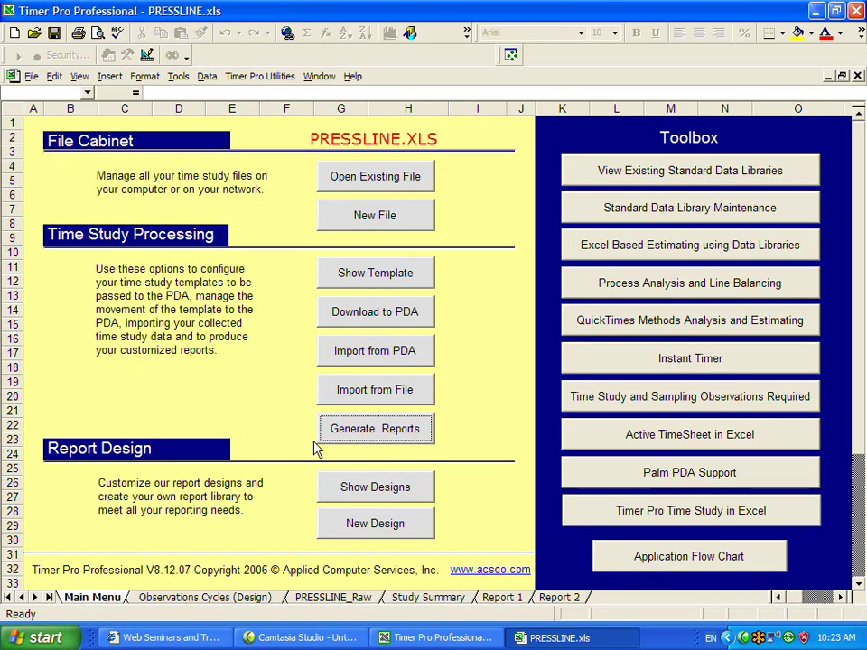
{"action": "left_click", "coordinate": [361, 431]}
{"action": "left_click", "coordinate": [379, 197]}
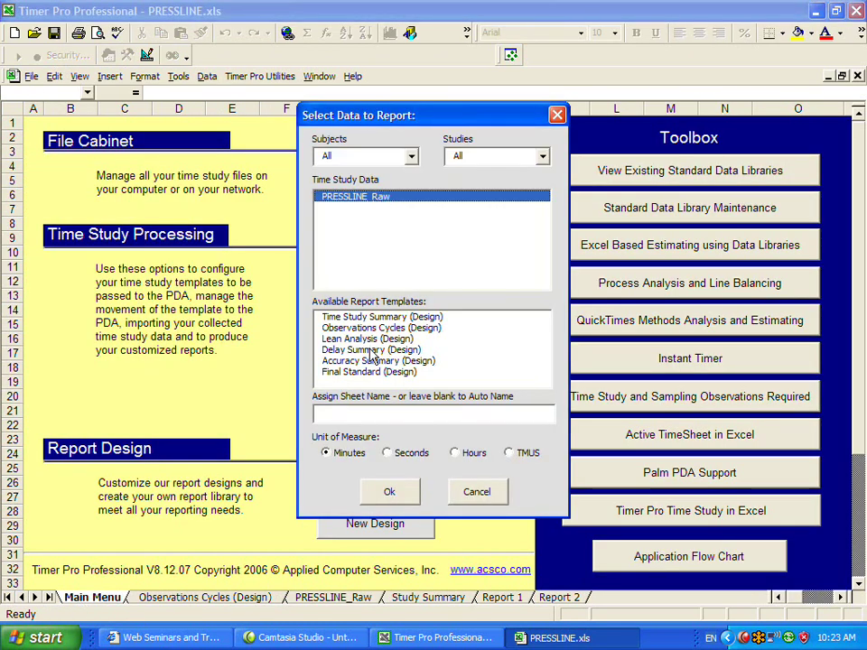
{"action": "left_click", "coordinate": [370, 350]}
{"action": "left_click", "coordinate": [398, 497]}
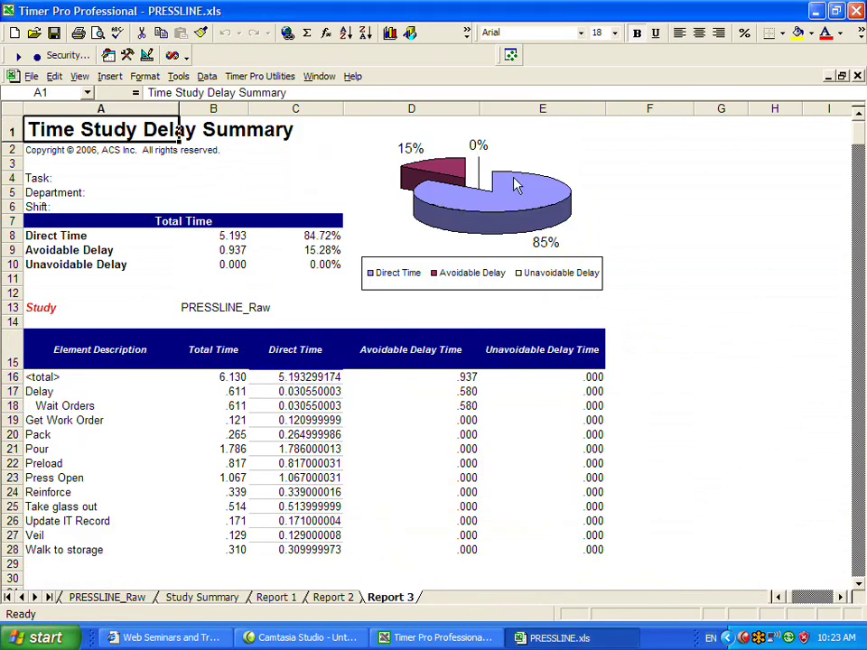
{"action": "left_click", "coordinate": [8, 598]}
- Generate an Accuracy Summary design report on PRESSLINE_Raw
{"action": "left_click", "coordinate": [92, 598]}
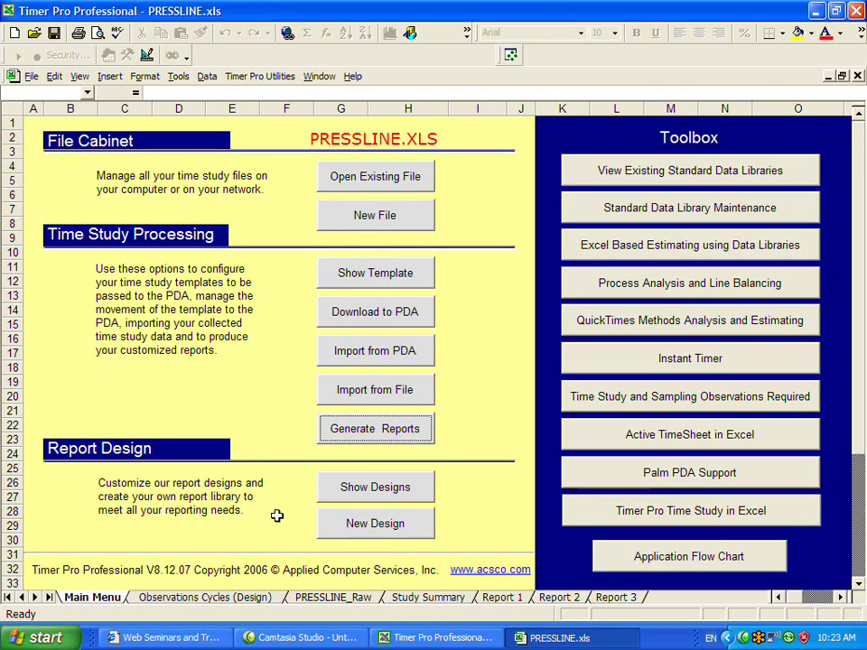
{"action": "left_click", "coordinate": [370, 428]}
{"action": "left_click", "coordinate": [372, 204]}
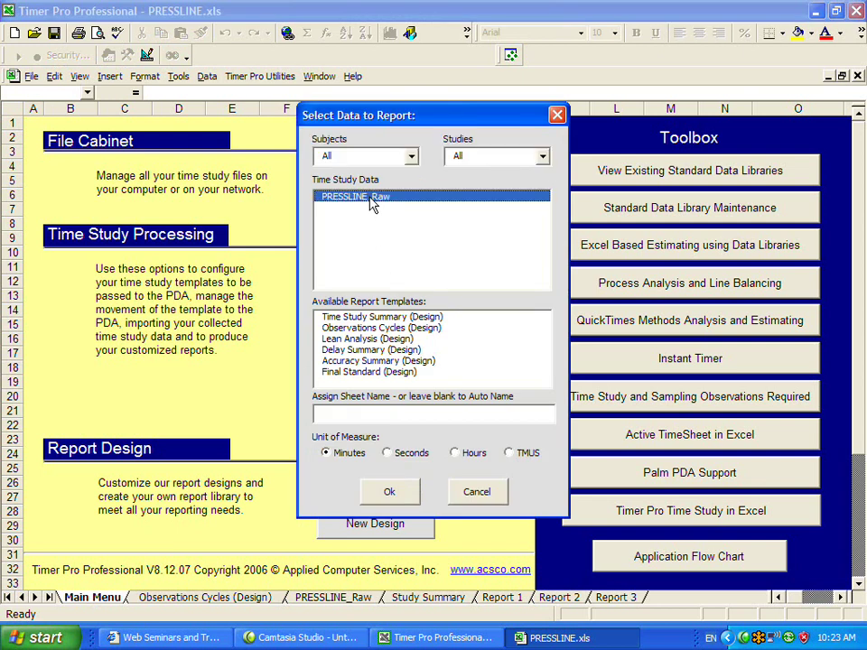
{"action": "left_click", "coordinate": [369, 361]}
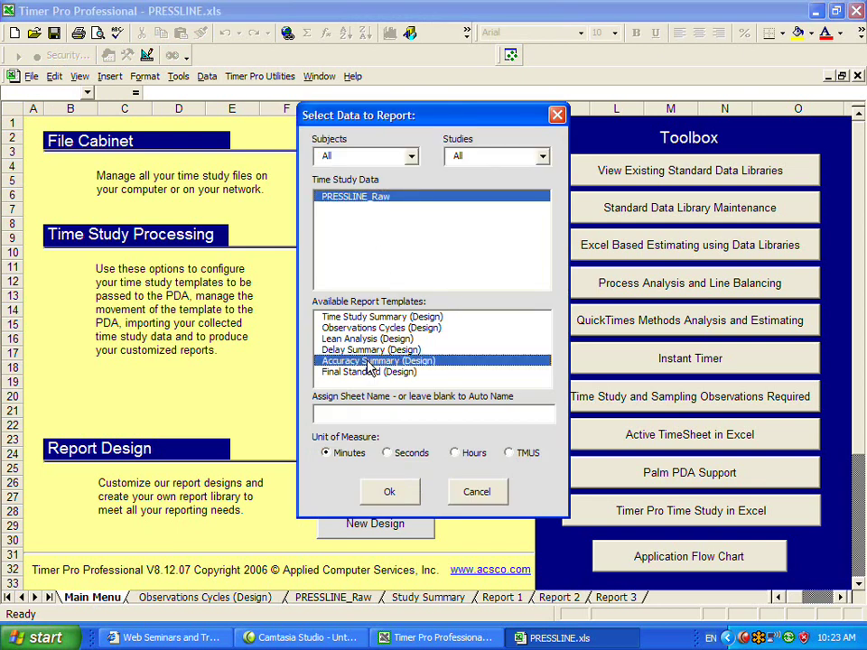
{"action": "left_click", "coordinate": [390, 492]}
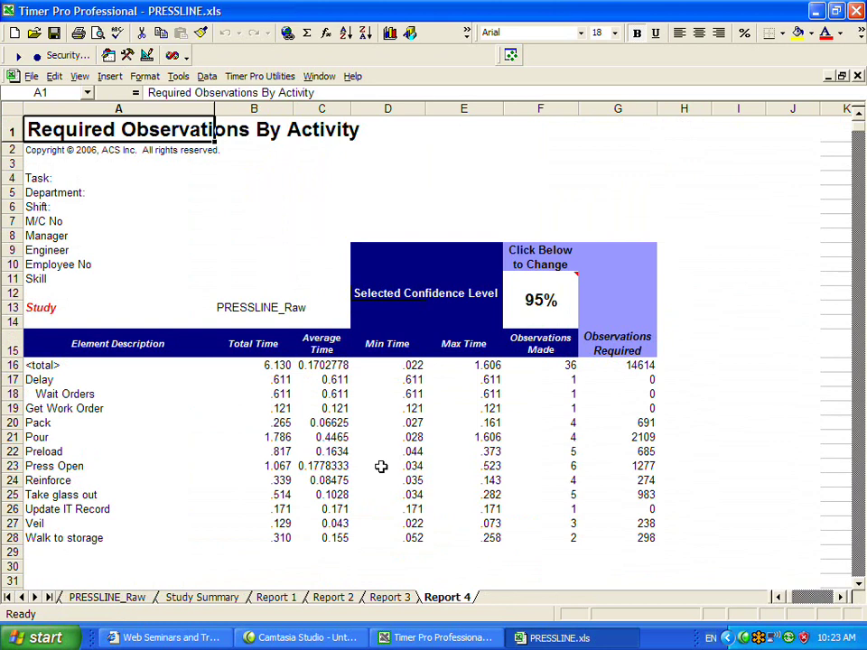
- Change the confidence level to 80%, then 99%, and inspect the required observations for Pour and Pack
{"action": "left_click", "coordinate": [577, 280]}
{"action": "left_click", "coordinate": [586, 282]}
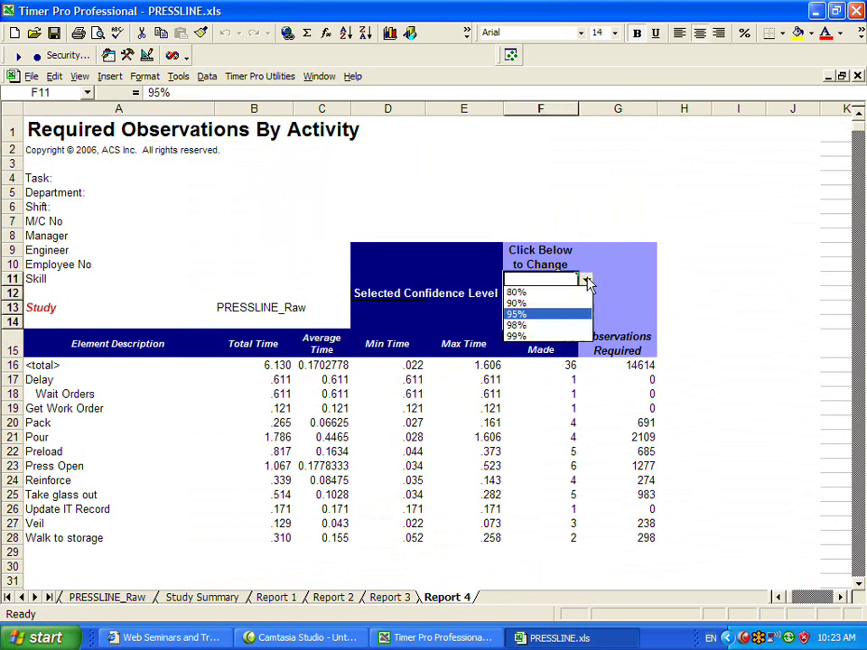
{"action": "left_click", "coordinate": [558, 292]}
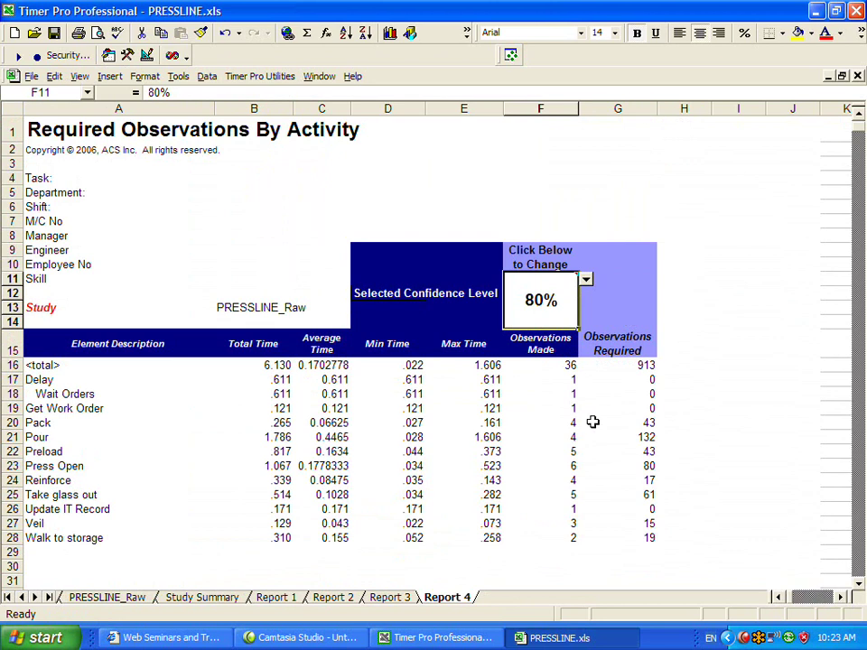
{"action": "left_click", "coordinate": [588, 282]}
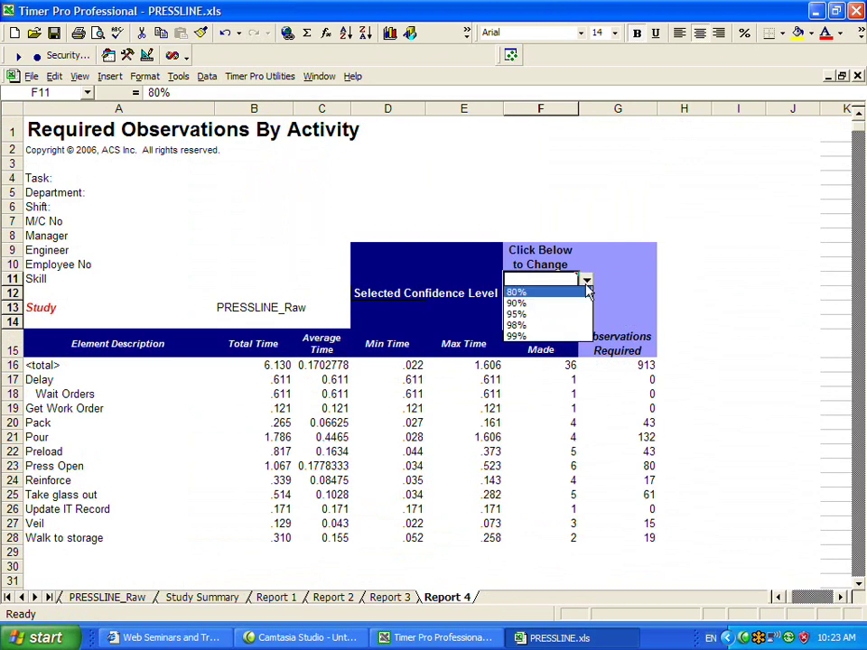
{"action": "left_click", "coordinate": [539, 337]}
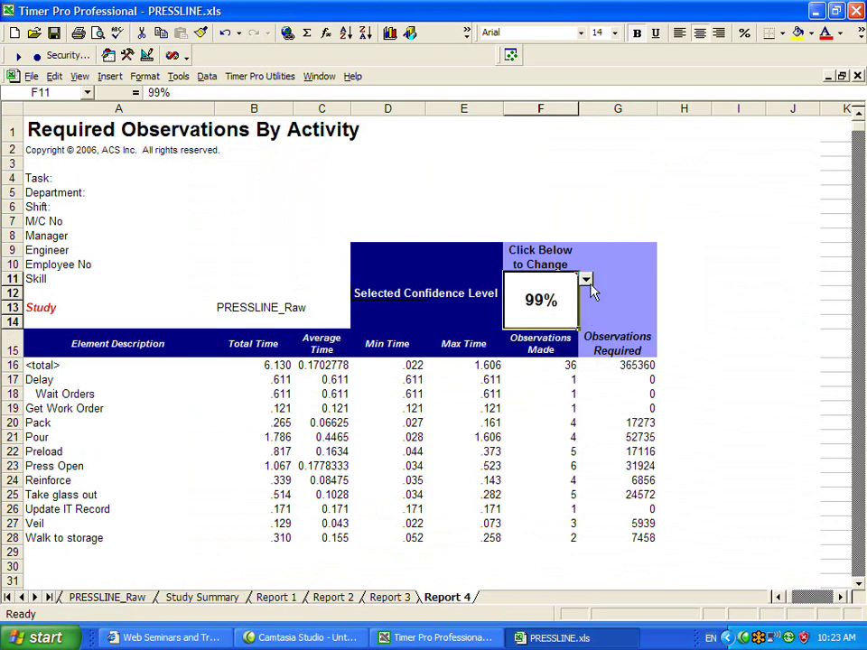
{"action": "left_click", "coordinate": [636, 440]}
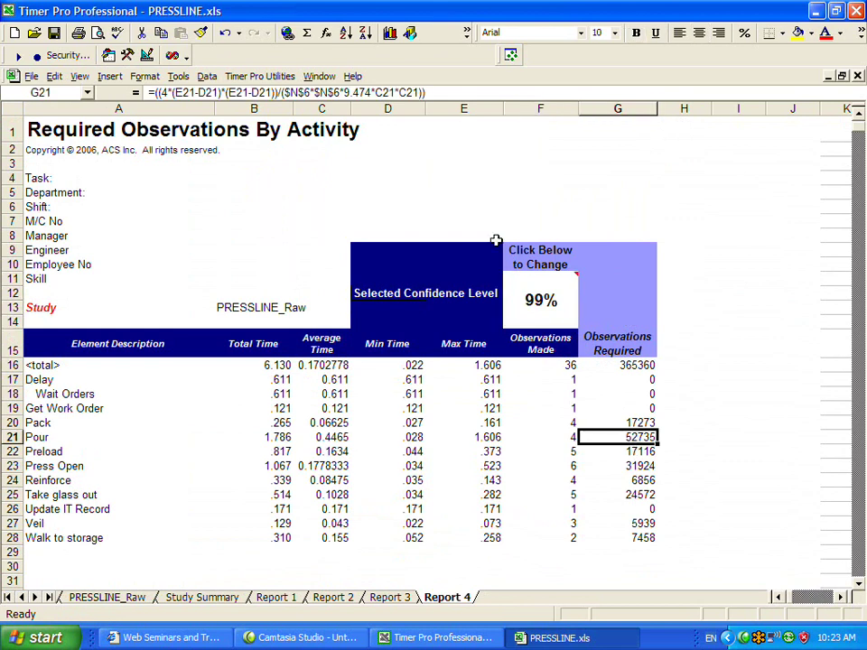
{"action": "left_click", "coordinate": [532, 420]}
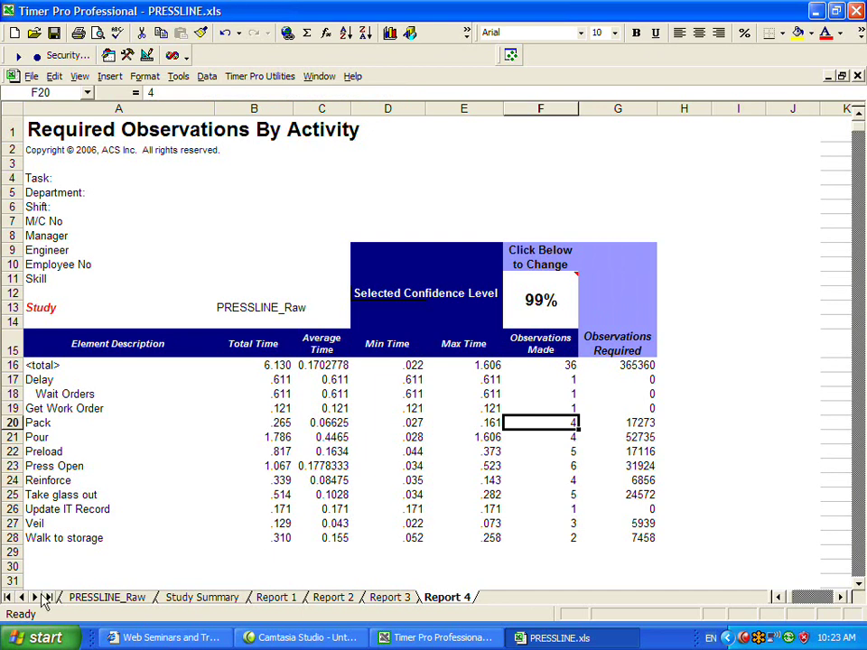
- Generate a Final Standard design report on PRESSLINE_Raw
{"action": "left_click", "coordinate": [8, 597]}
{"action": "left_click", "coordinate": [93, 597]}
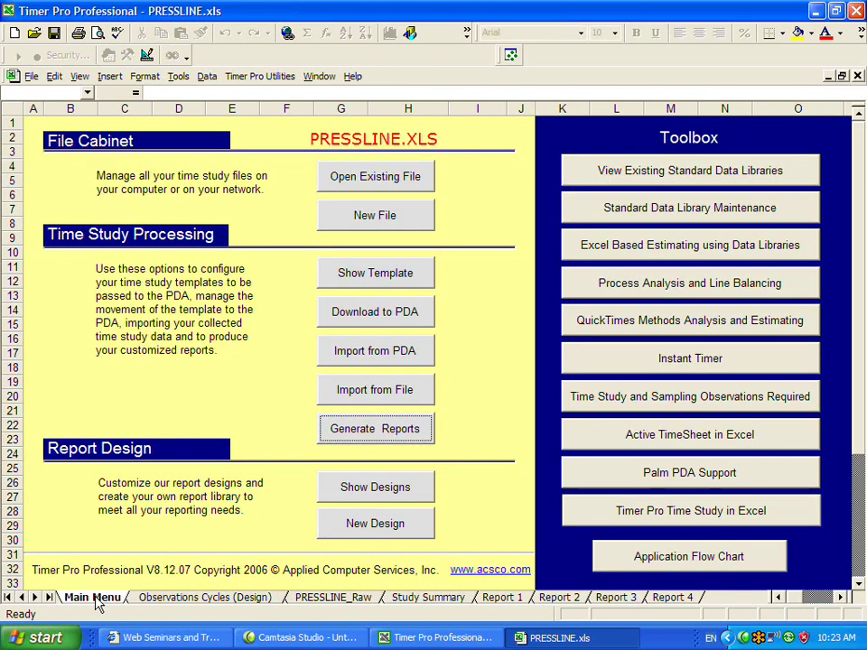
{"action": "left_click", "coordinate": [390, 431]}
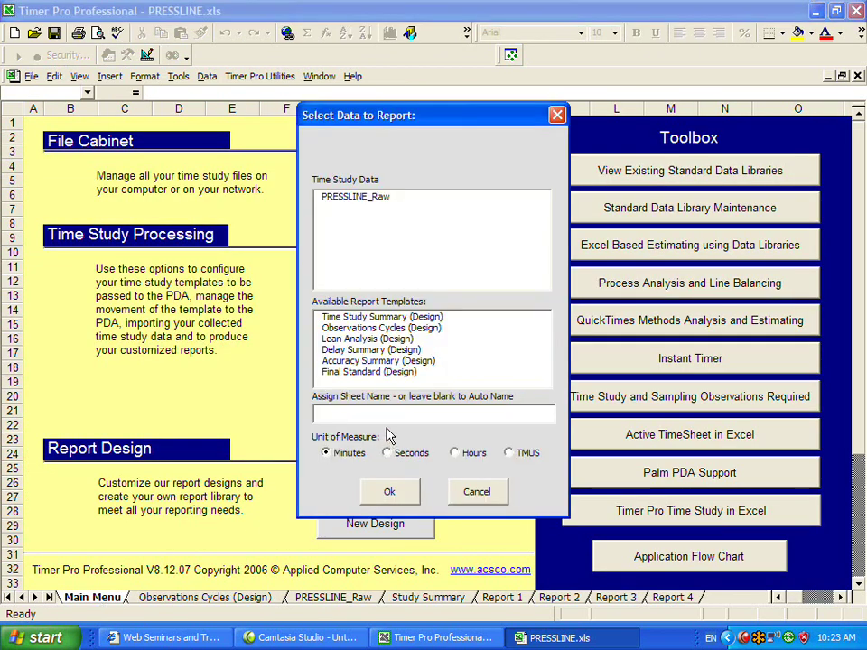
{"action": "left_click", "coordinate": [381, 197]}
{"action": "left_click", "coordinate": [379, 373]}
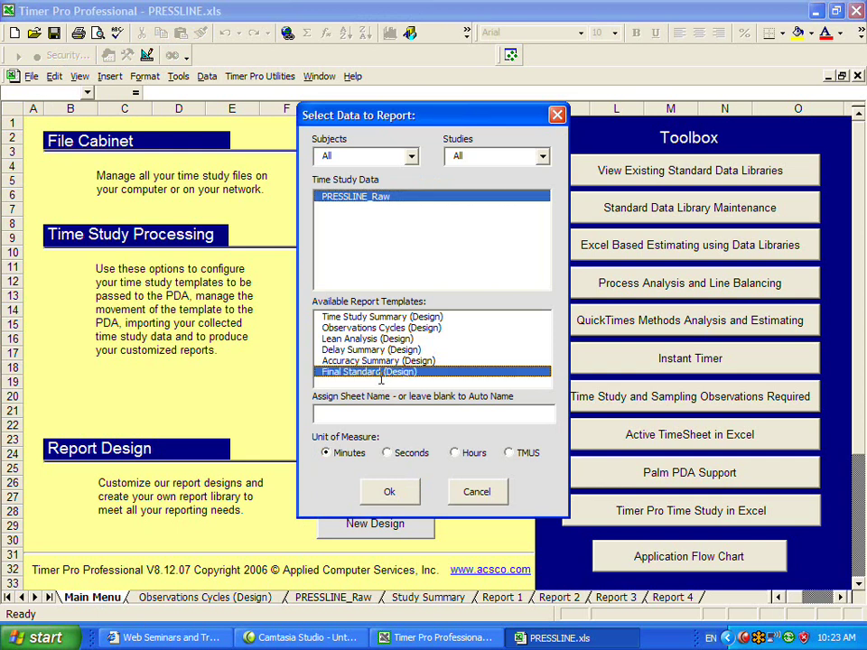
{"action": "left_click", "coordinate": [392, 494]}
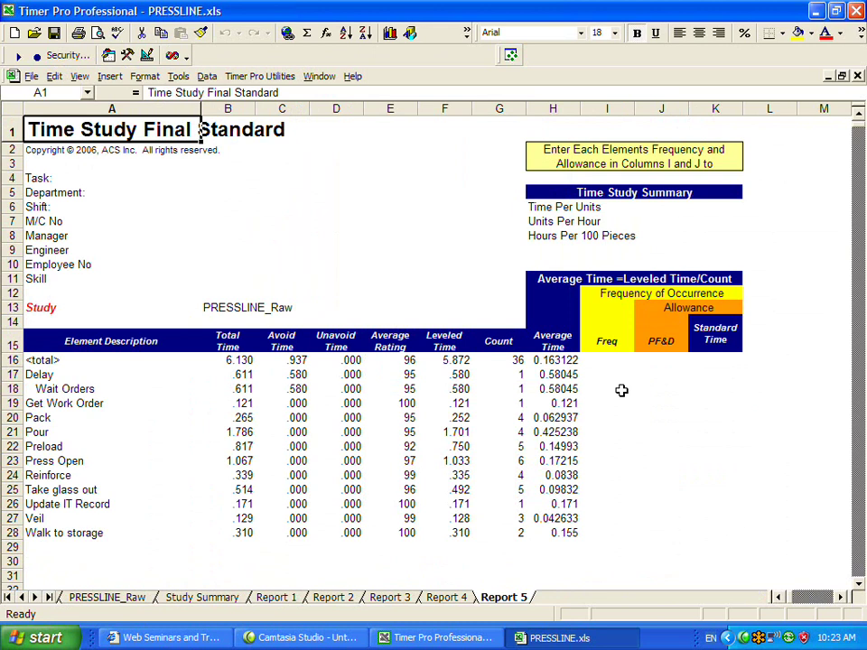
- Enter frequencies of 1 for Reinforce, Press Open, Pour and Pack, and 0.1 for Wait Orders
{"action": "left_click", "coordinate": [610, 471]}
{"action": "type", "text": "1"}
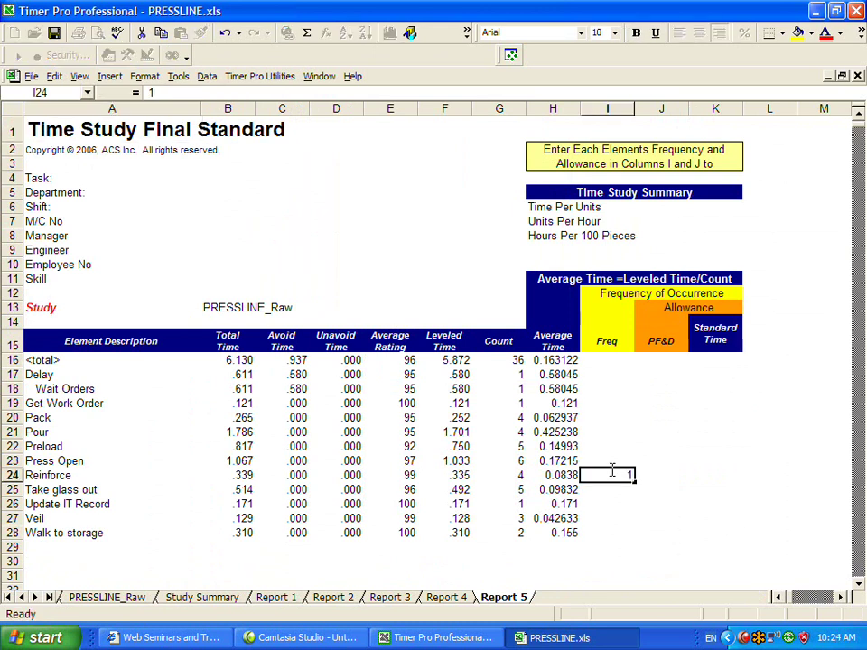
{"action": "key", "text": "Up"}
{"action": "type", "text": "1"}
{"action": "key", "text": "Up"}
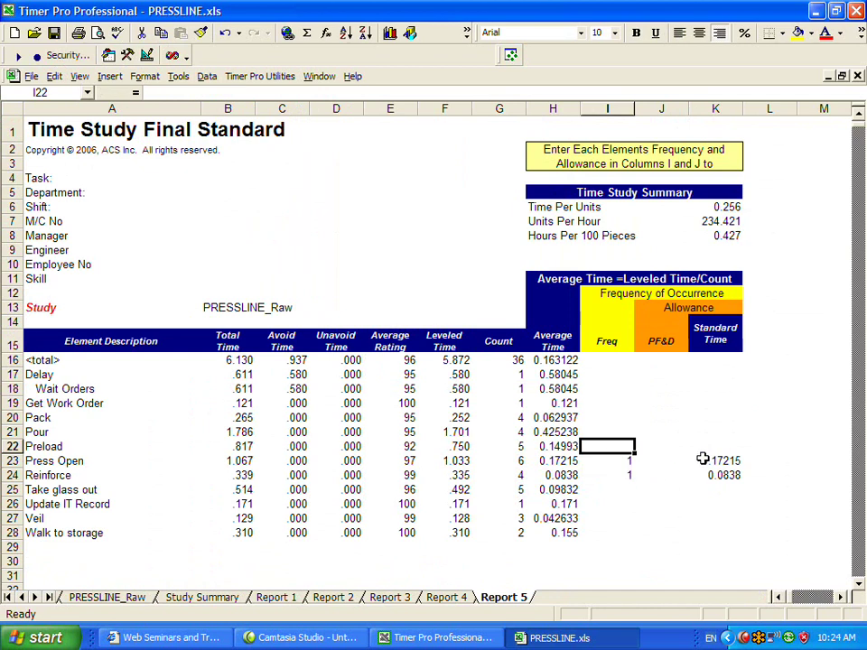
{"action": "left_click", "coordinate": [613, 430]}
{"action": "type", "text": "1"}
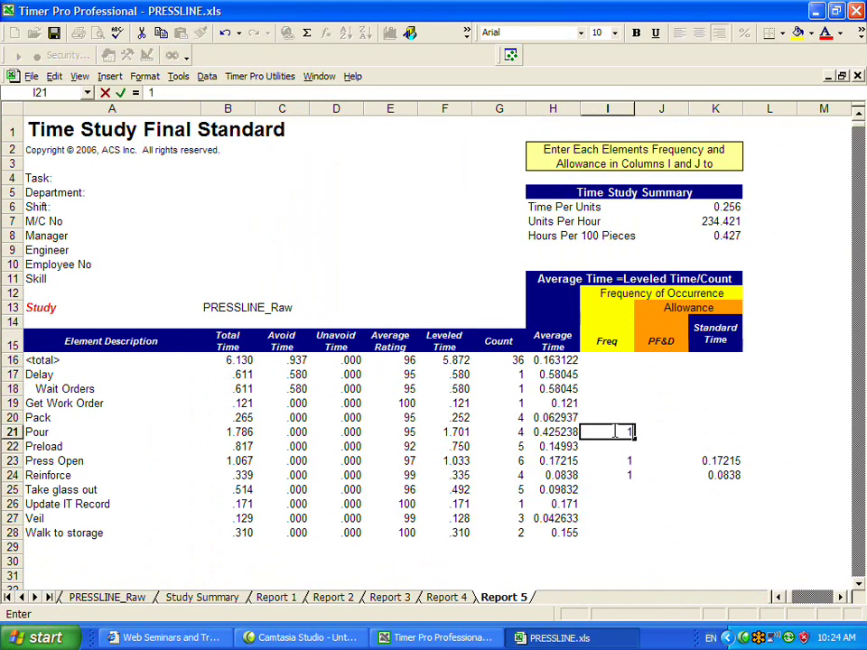
{"action": "key", "text": "Return"}
{"action": "key", "text": "Up"}
{"action": "key", "text": "Up"}
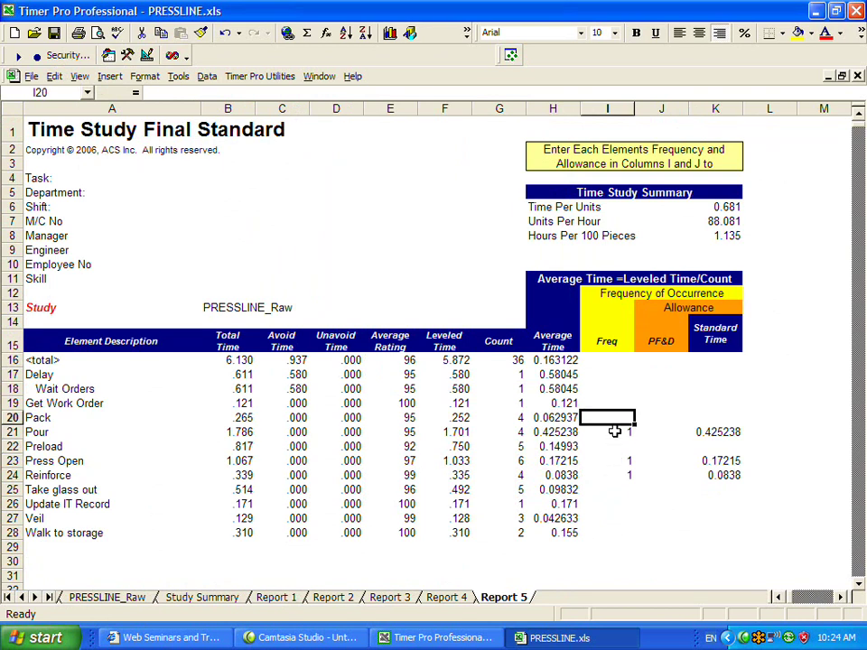
{"action": "type", "text": "1"}
{"action": "key", "text": "Up"}
{"action": "key", "text": "Up"}
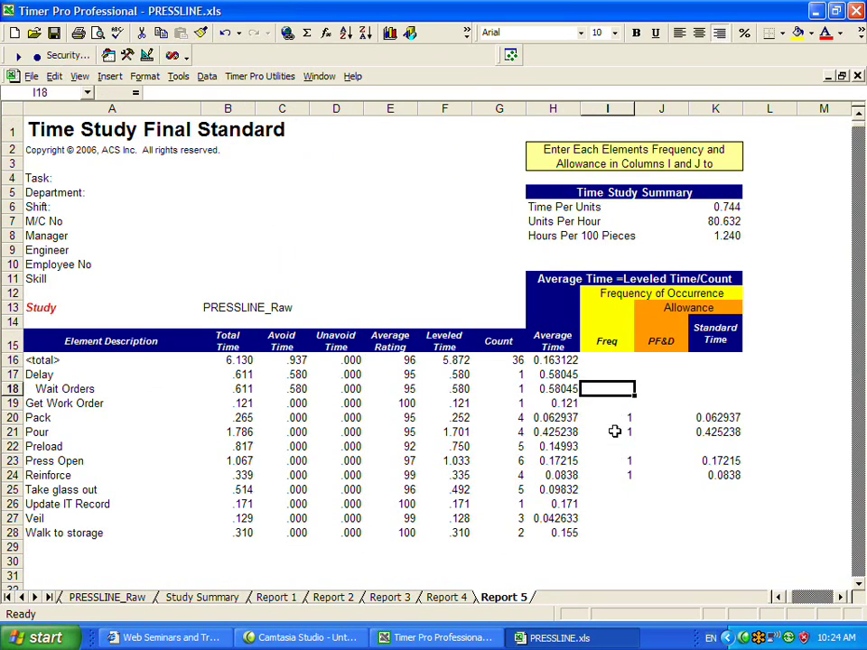
{"action": "type", "text": "0.1"}
{"action": "key", "text": "Return"}
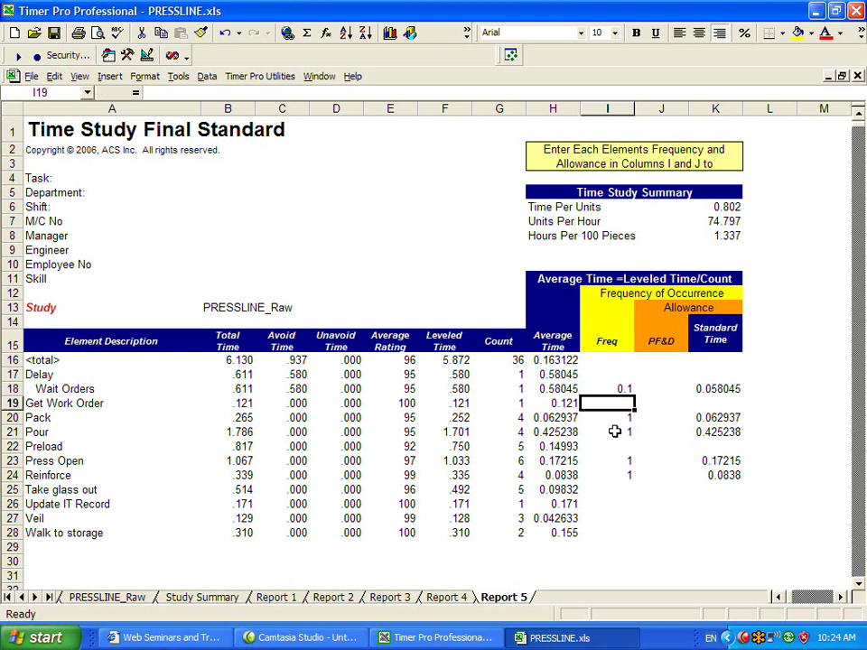
- Enter a 15 PF&D allowance for Wait Orders in J18 and copy it
{"action": "left_click", "coordinate": [661, 389]}
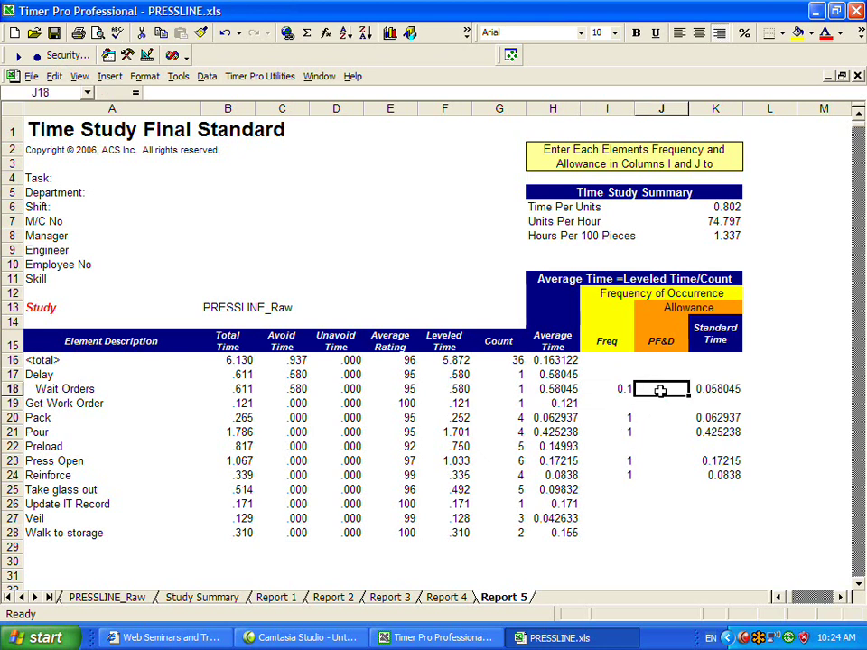
{"action": "type", "text": "15"}
{"action": "left_click", "coordinate": [660, 413]}
{"action": "left_click", "coordinate": [675, 389]}
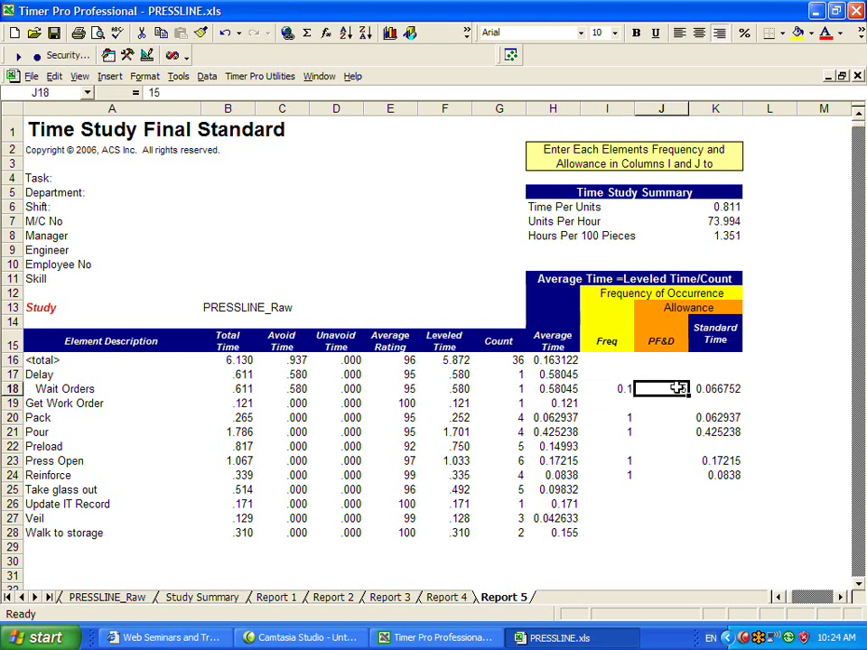
{"action": "right_click", "coordinate": [679, 389]}
{"action": "left_click", "coordinate": [704, 417]}
- Paste the 15 allowance into Pack, Pour, Press Open and Reinforce, then check Time Per Units in K6
{"action": "left_click_drag", "start_coordinate": [675, 417], "coordinate": [673, 428]}
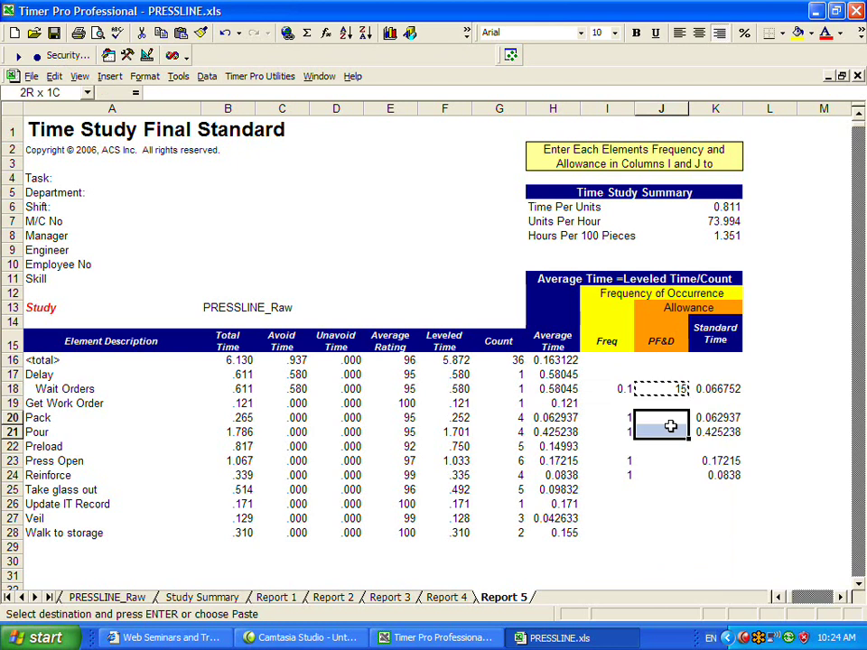
{"action": "right_click", "coordinate": [673, 428]}
{"action": "left_click", "coordinate": [718, 262]}
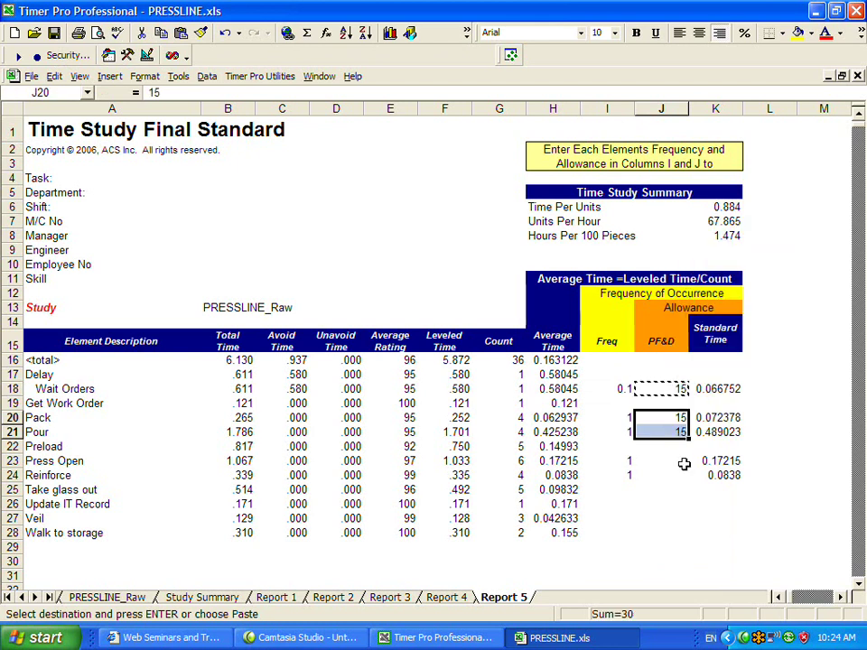
{"action": "left_click_drag", "start_coordinate": [677, 460], "coordinate": [667, 474]}
{"action": "right_click", "coordinate": [668, 474]}
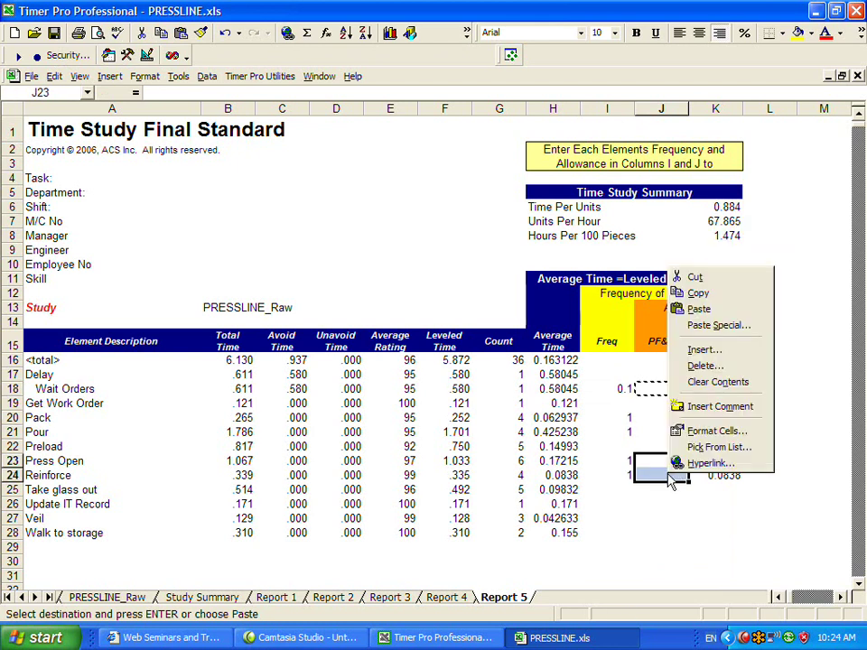
{"action": "left_click", "coordinate": [714, 310]}
{"action": "left_click", "coordinate": [665, 489]}
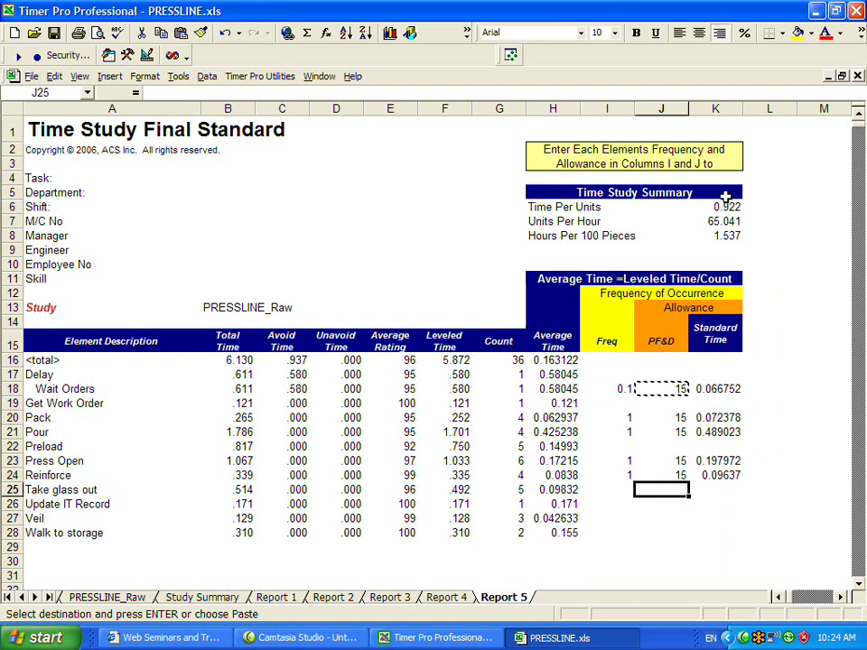
{"action": "left_click", "coordinate": [697, 210]}
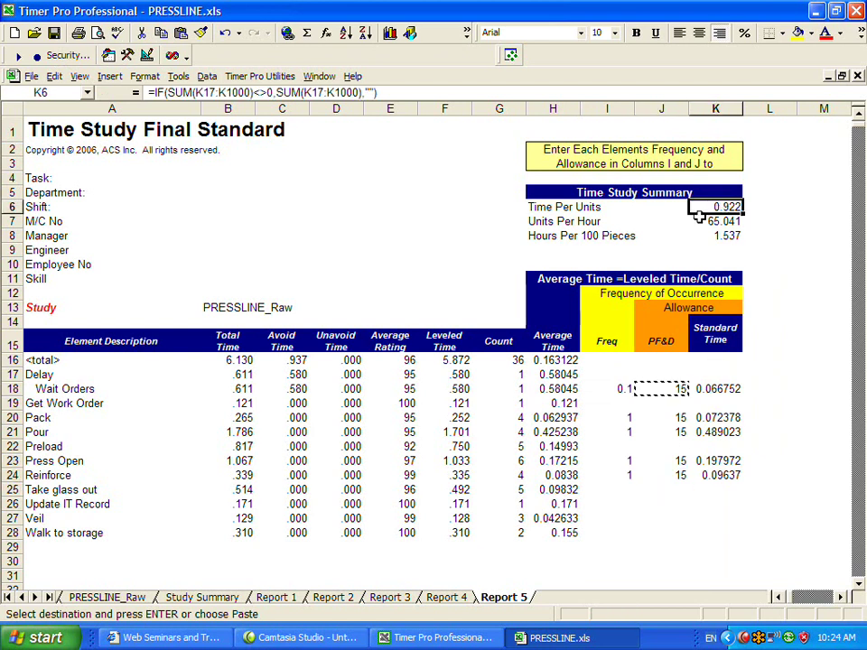
{"action": "left_click", "coordinate": [8, 598]}
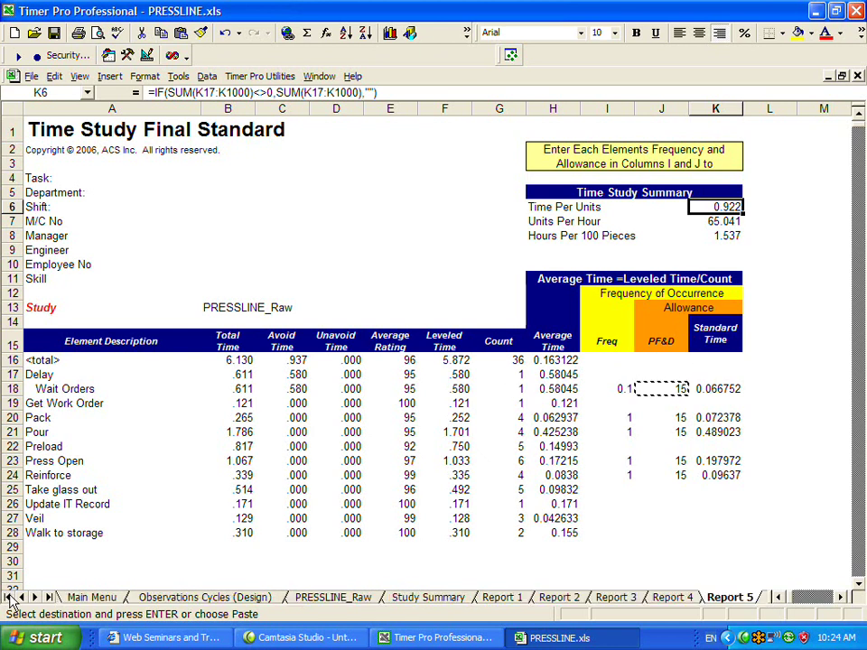
- Create a new report design named Demo Summary from the Main Menu
{"action": "left_click", "coordinate": [89, 598]}
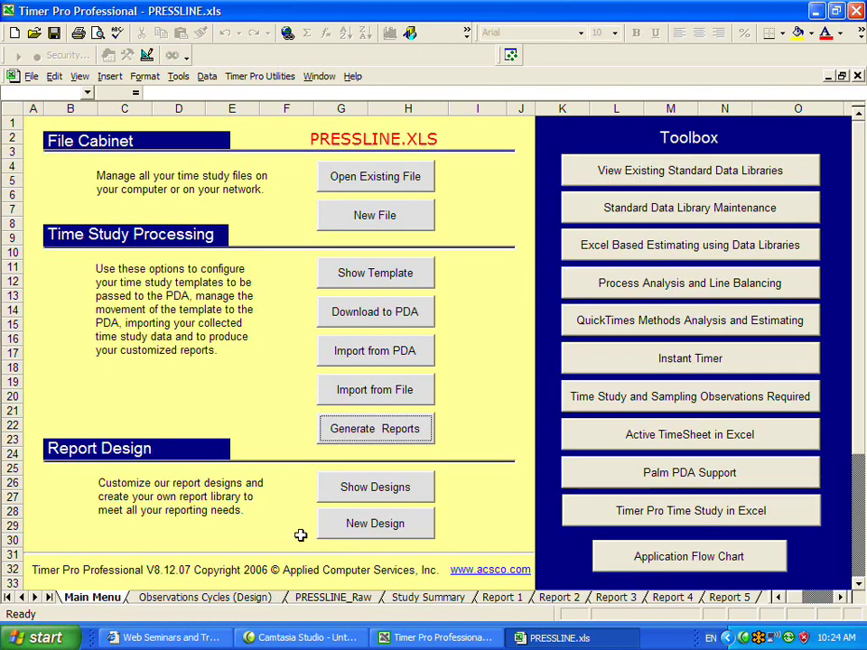
{"action": "left_click", "coordinate": [360, 534]}
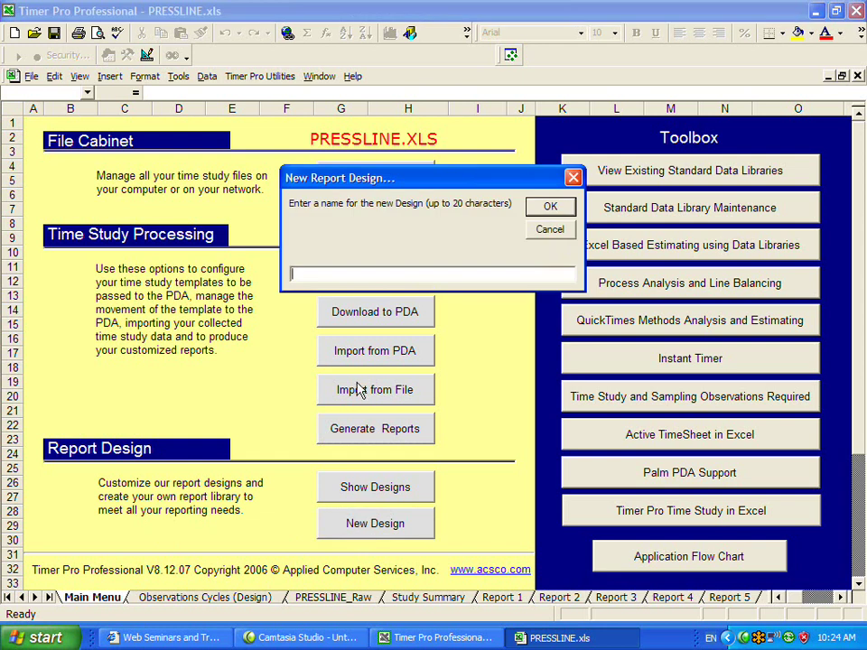
{"action": "type", "text": "Demo Summary"}
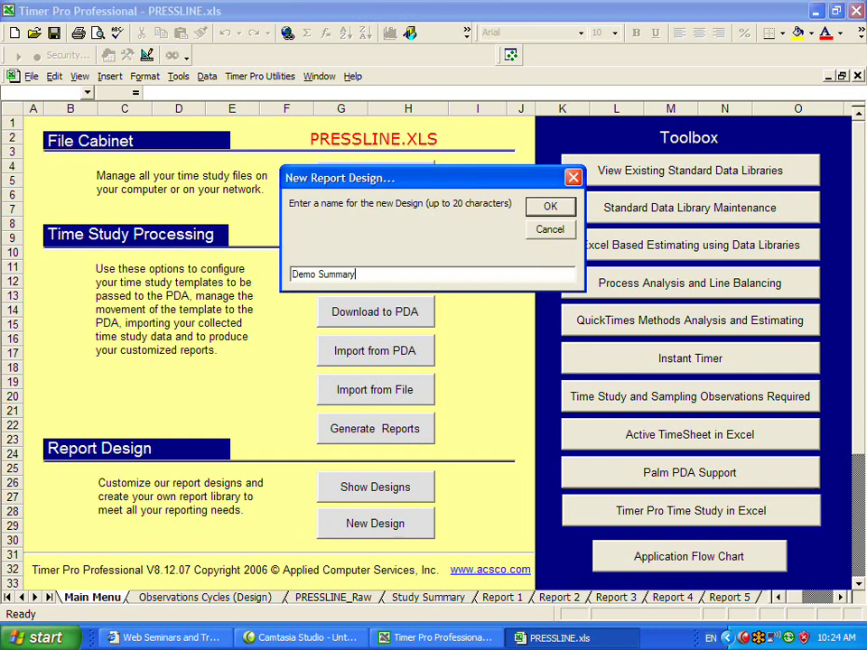
{"action": "left_click", "coordinate": [550, 205]}
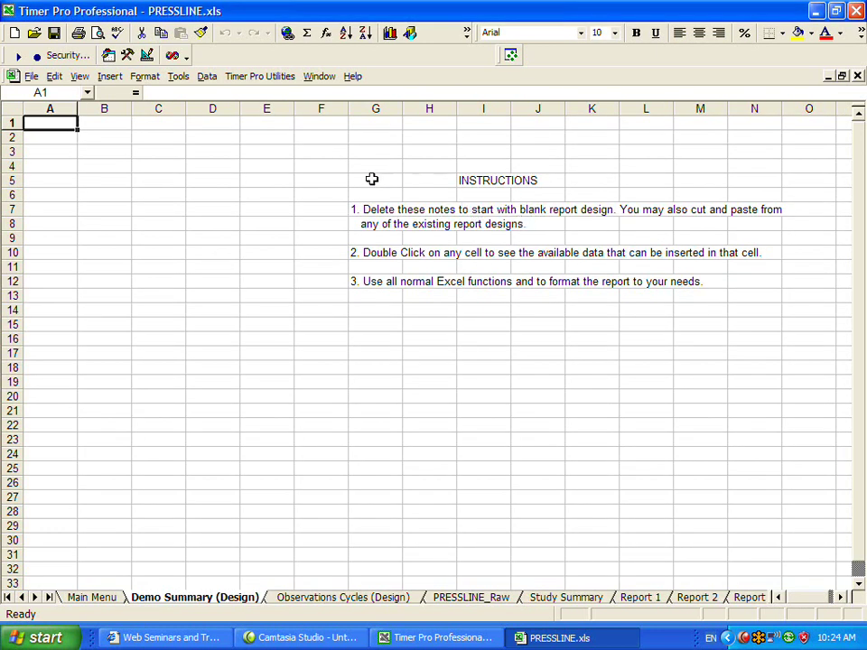
- Enter the title 'Demo Time Study Summary' in A1 and make it bold at 20 pt
{"action": "left_click_drag", "start_coordinate": [372, 179], "coordinate": [693, 284]}
{"action": "left_click", "coordinate": [60, 125]}
{"action": "type", "text": "Demo Time Study Summ"}
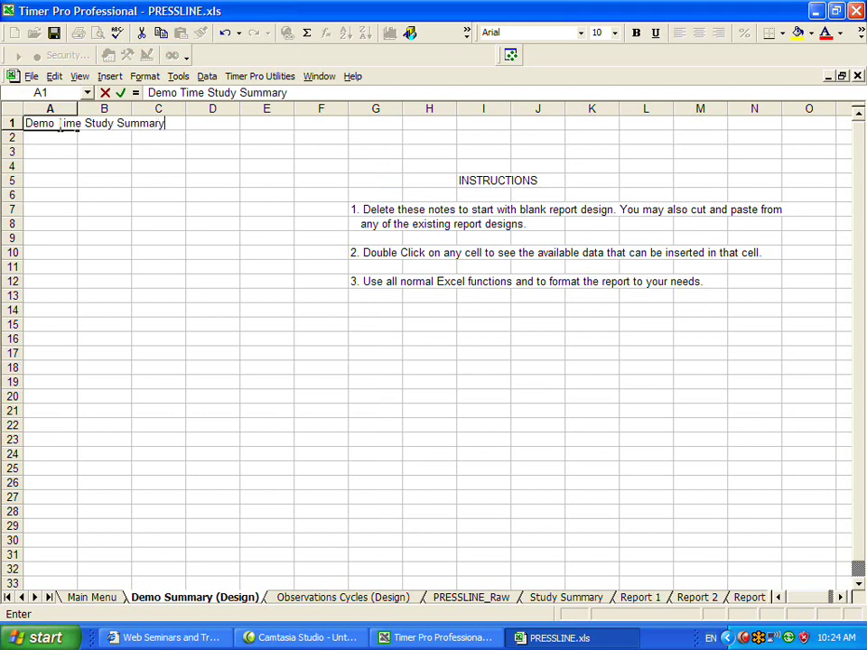
{"action": "type", "text": "ary"}
{"action": "left_click", "coordinate": [79, 153]}
{"action": "left_click", "coordinate": [68, 125]}
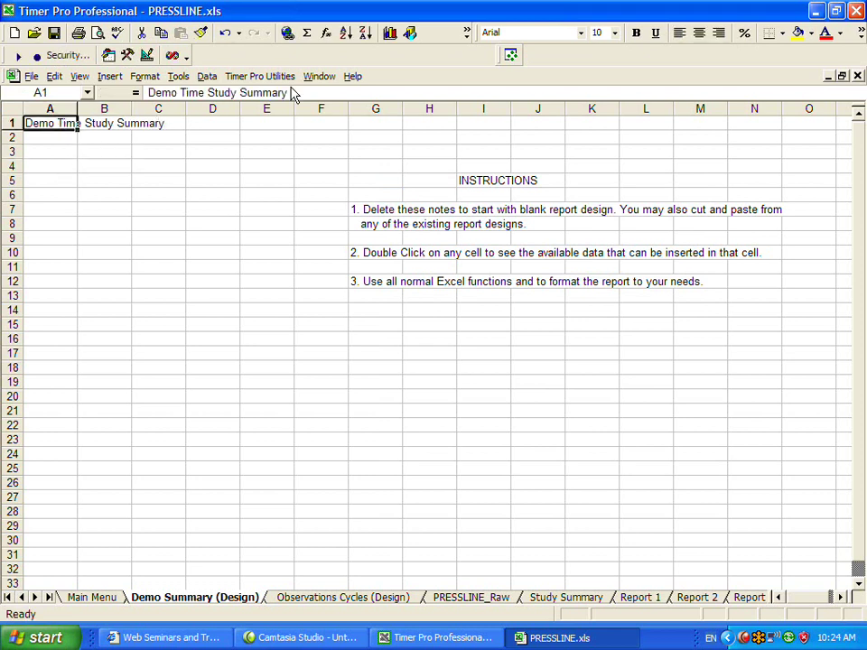
{"action": "left_click", "coordinate": [636, 32]}
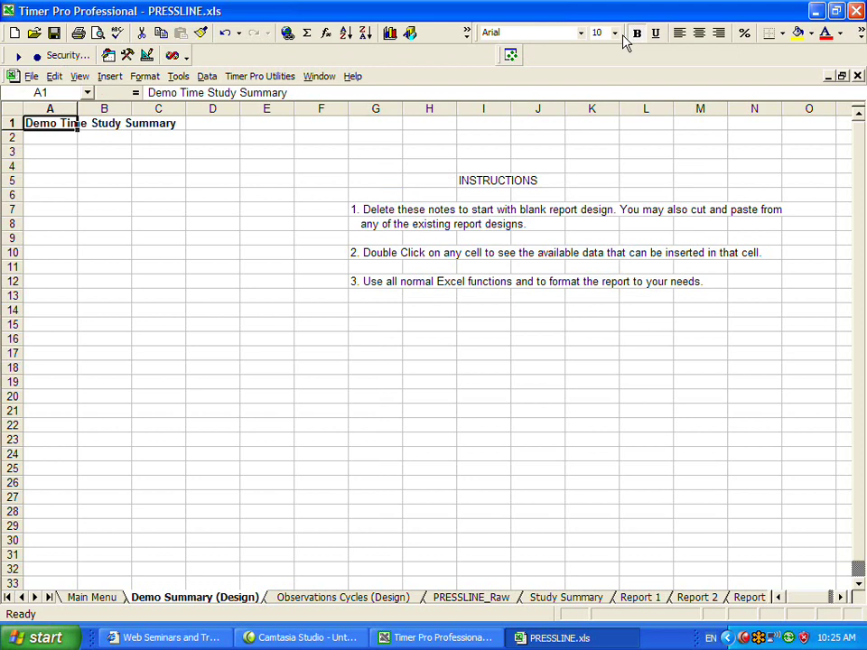
{"action": "left_click", "coordinate": [615, 33]}
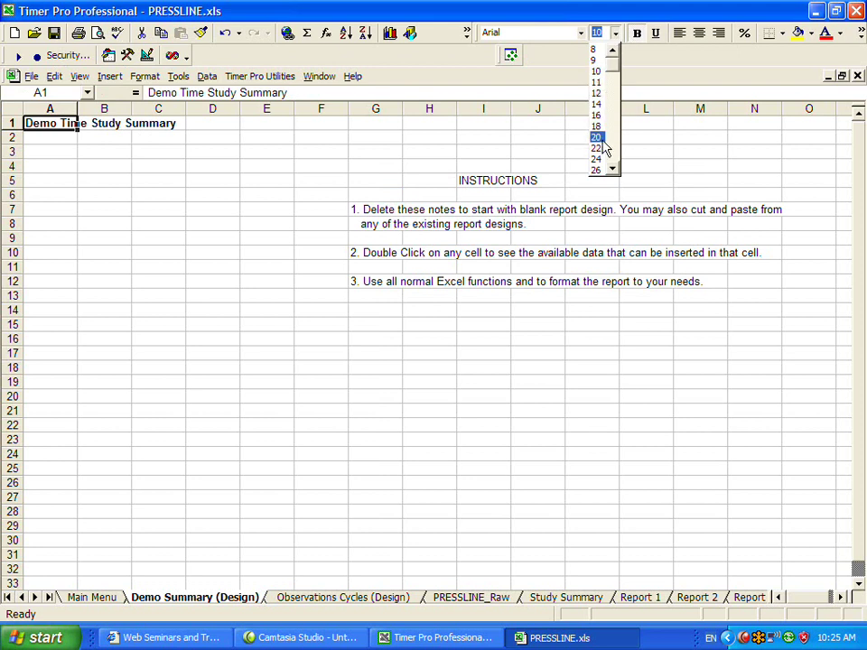
{"action": "left_click", "coordinate": [599, 138]}
- Label A3 'Labor Rate' and enter headings Activity, Total Time, Average Time across A5:C5
{"action": "left_click", "coordinate": [52, 165]}
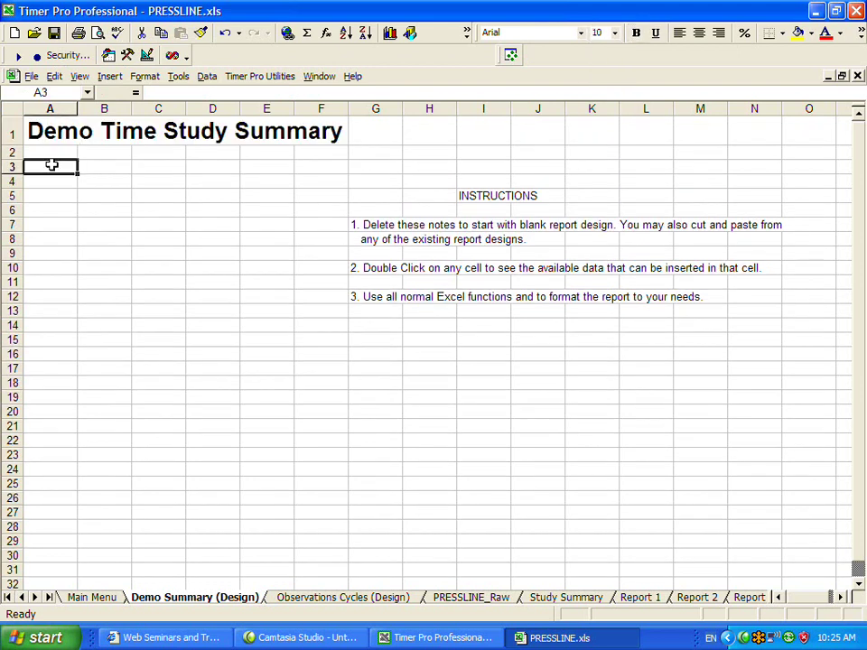
{"action": "type", "text": "Labor"}
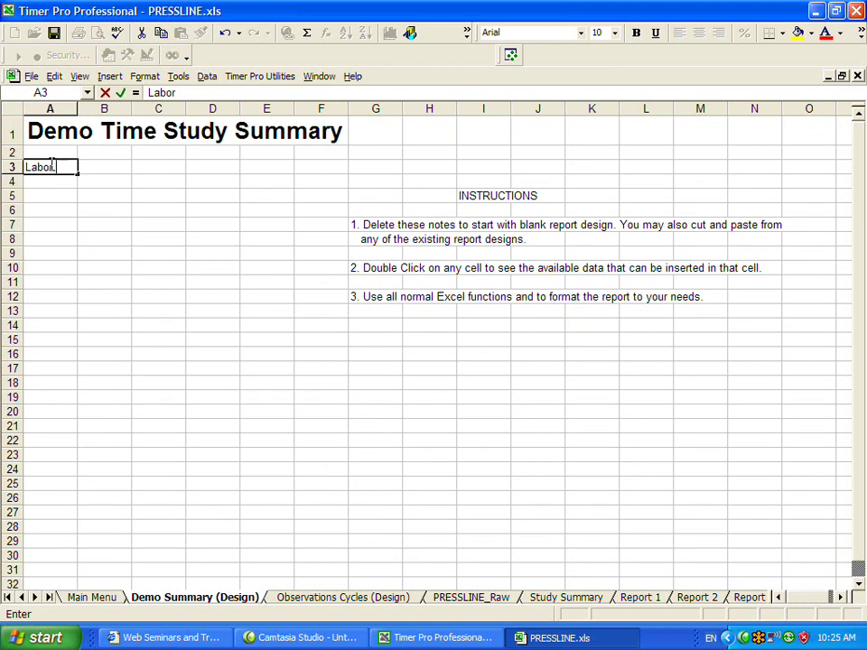
{"action": "type", "text": " Rate"}
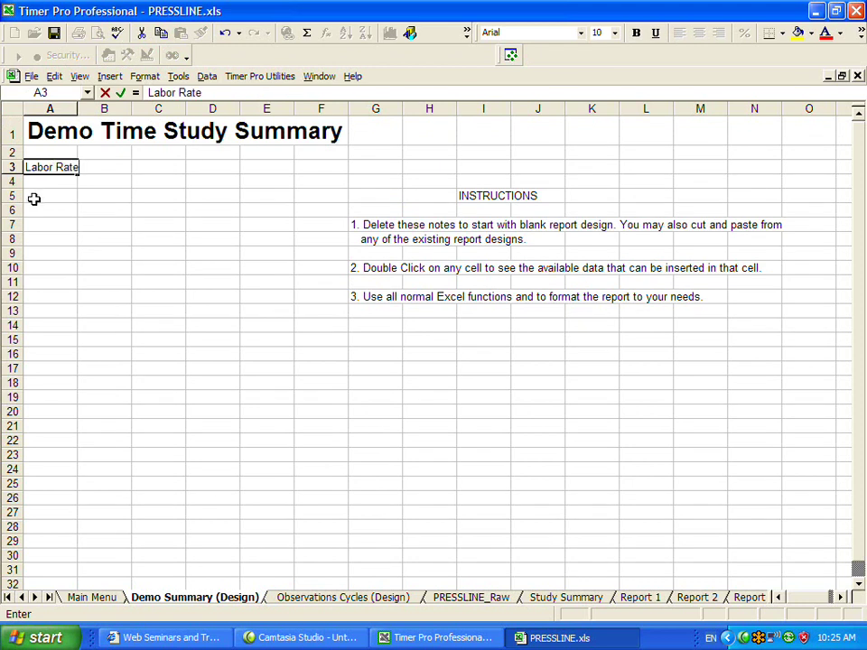
{"action": "left_click", "coordinate": [34, 195]}
{"action": "type", "text": "ACiv"}
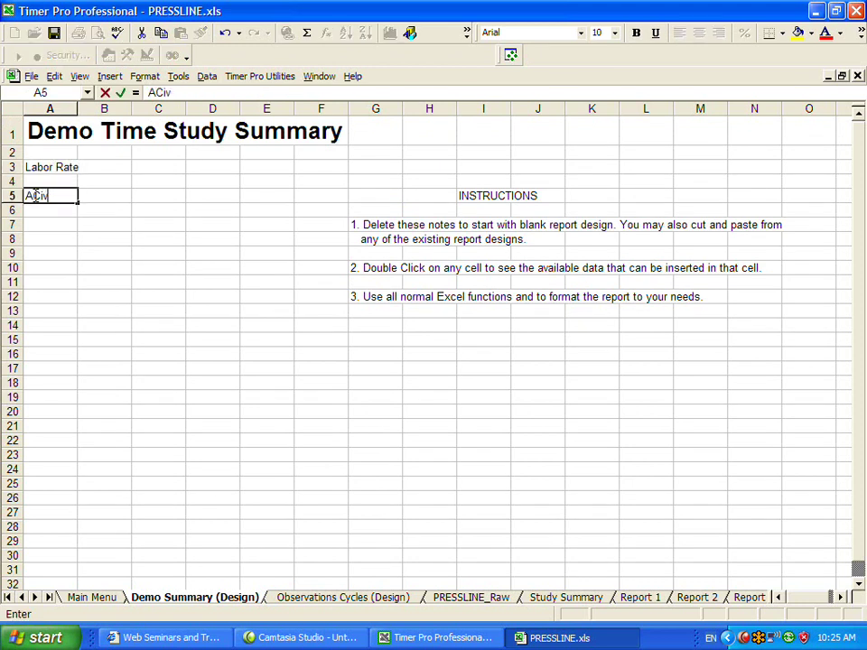
{"action": "type", "text": "ity"}
{"action": "key", "text": "Tab"}
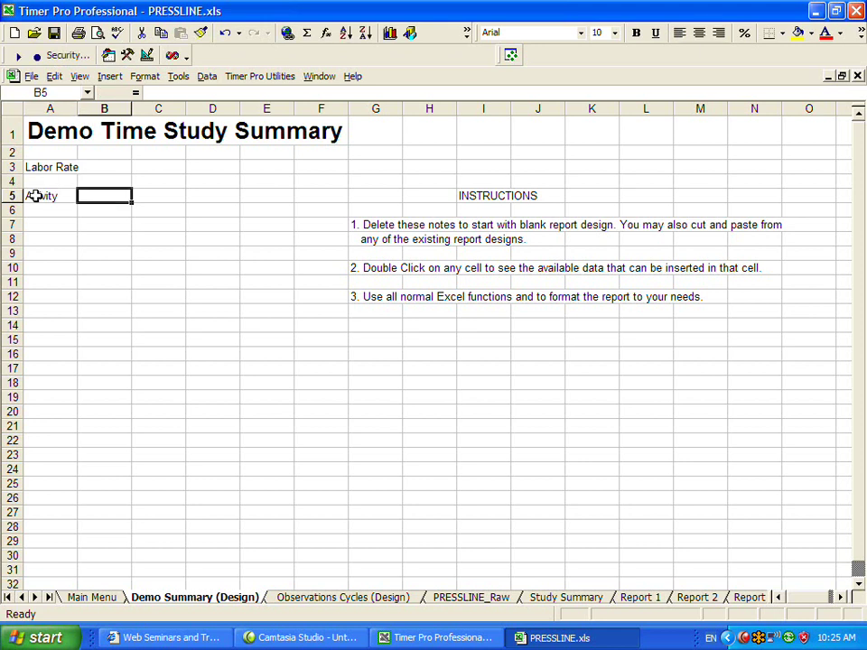
{"action": "type", "text": "Total Time"}
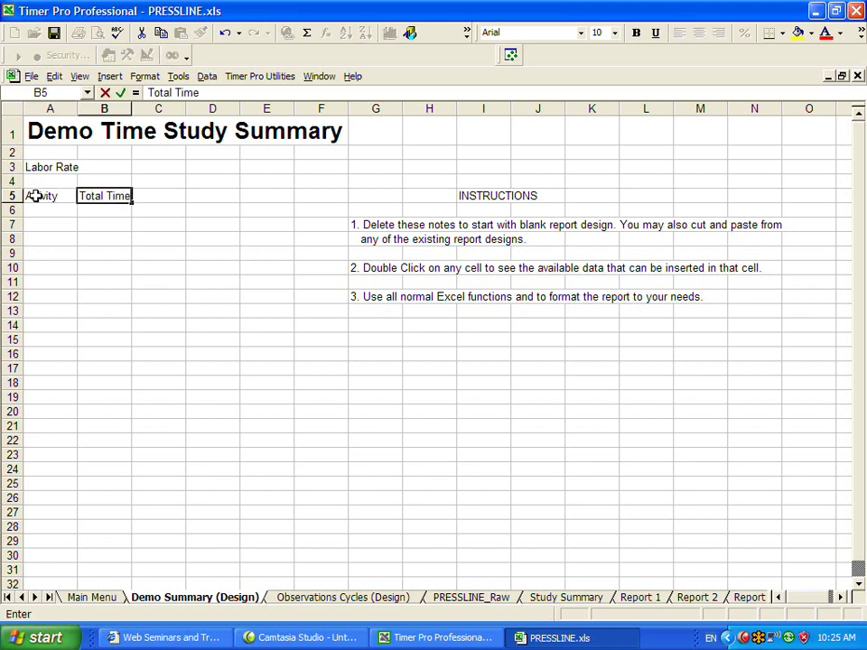
{"action": "key", "text": "Tab"}
{"action": "type", "text": "Average"}
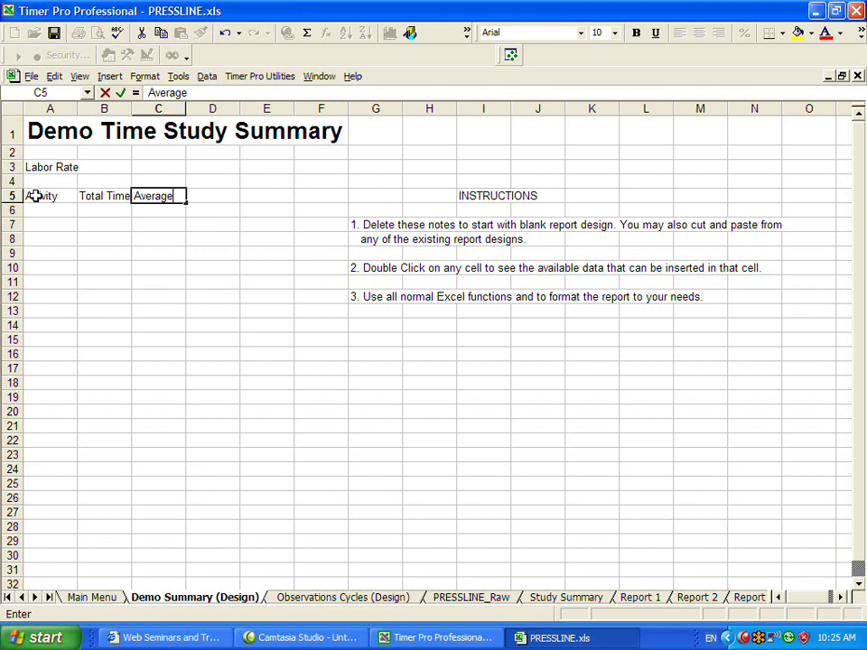
{"action": "type", "text": " Time"}
{"action": "key", "text": "Tab"}
- Add the Cost heading in D5 and shade the header row A5:D5 blue-gray
{"action": "type", "text": "Cos"}
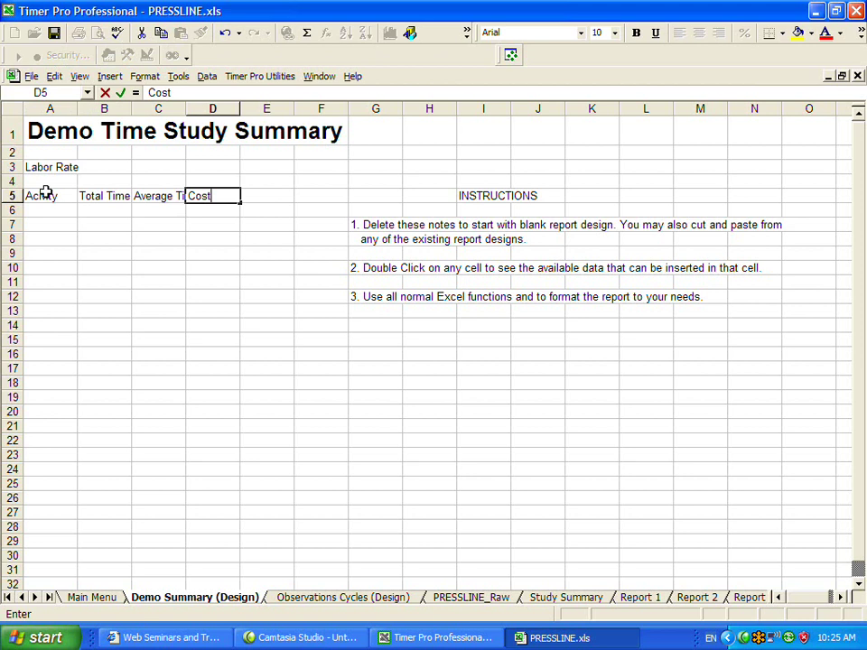
{"action": "left_click_drag", "start_coordinate": [45, 192], "coordinate": [228, 198]}
{"action": "right_click", "coordinate": [228, 199]}
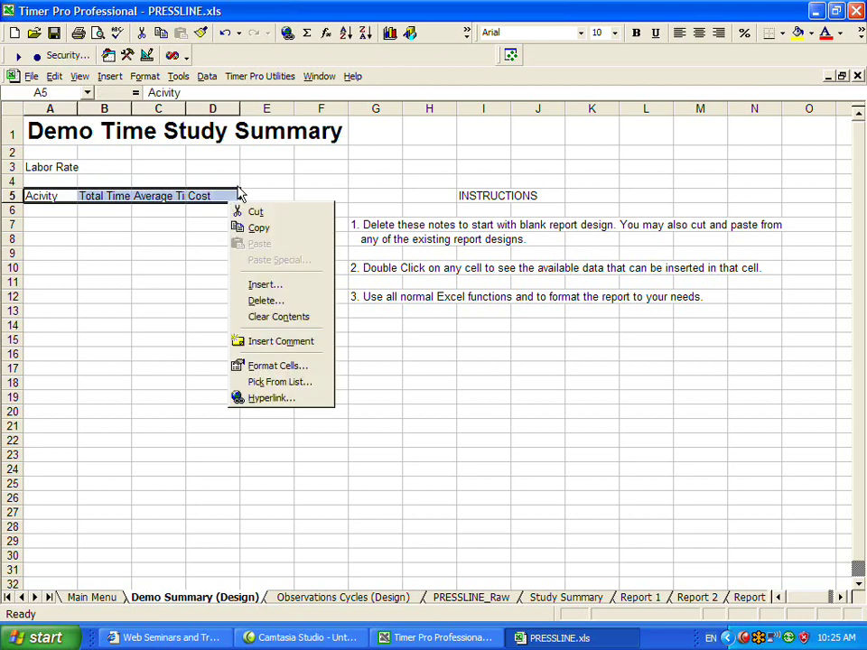
{"action": "left_click", "coordinate": [289, 368]}
{"action": "left_click", "coordinate": [352, 236]}
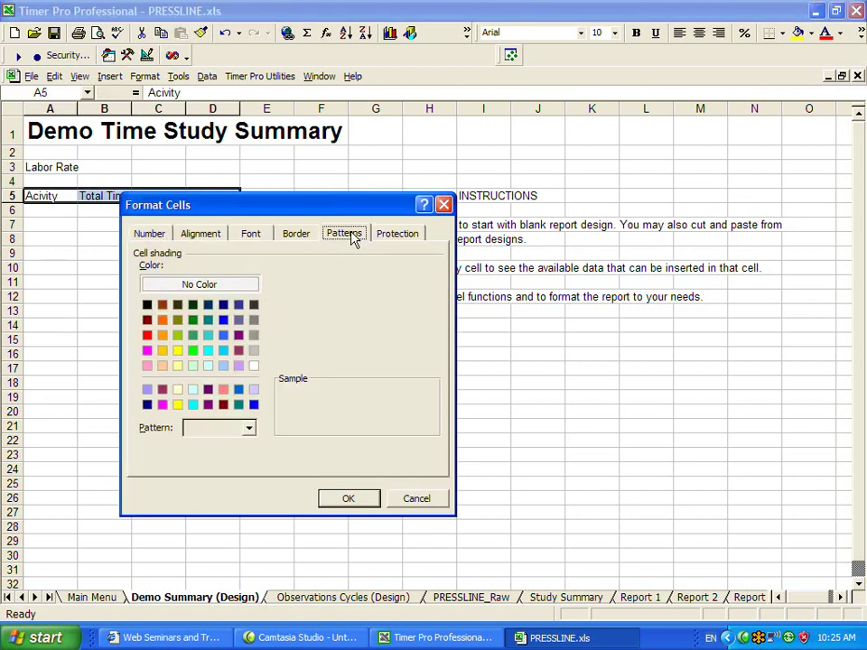
{"action": "left_click", "coordinate": [239, 319]}
{"action": "left_click", "coordinate": [347, 499]}
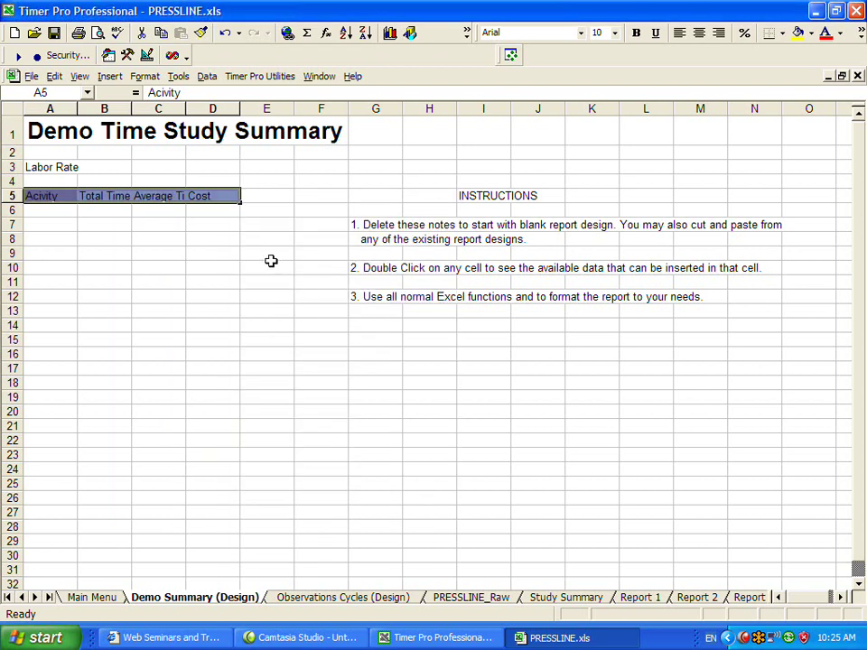
- Make the header row text bold and white
{"action": "right_click", "coordinate": [47, 196]}
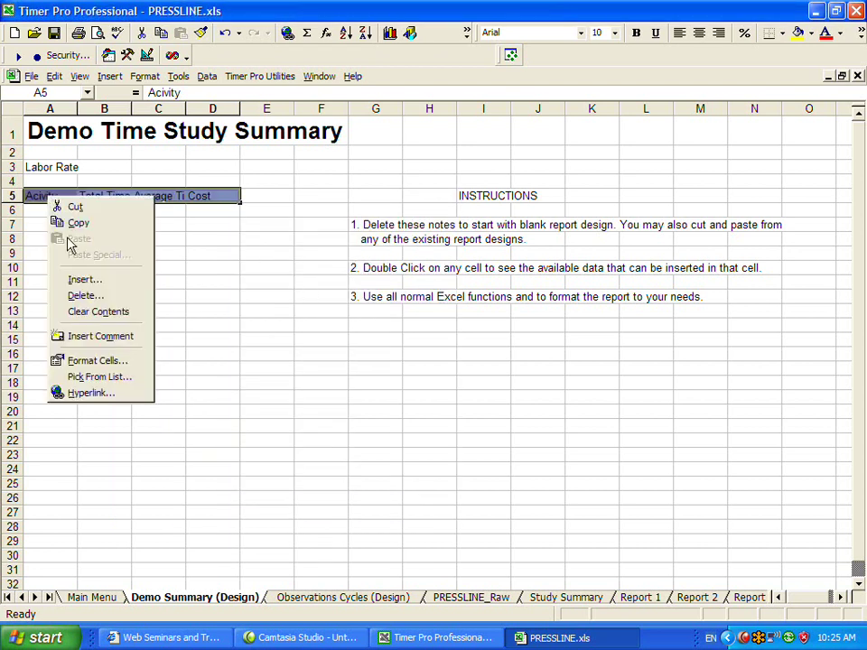
{"action": "left_click", "coordinate": [99, 360]}
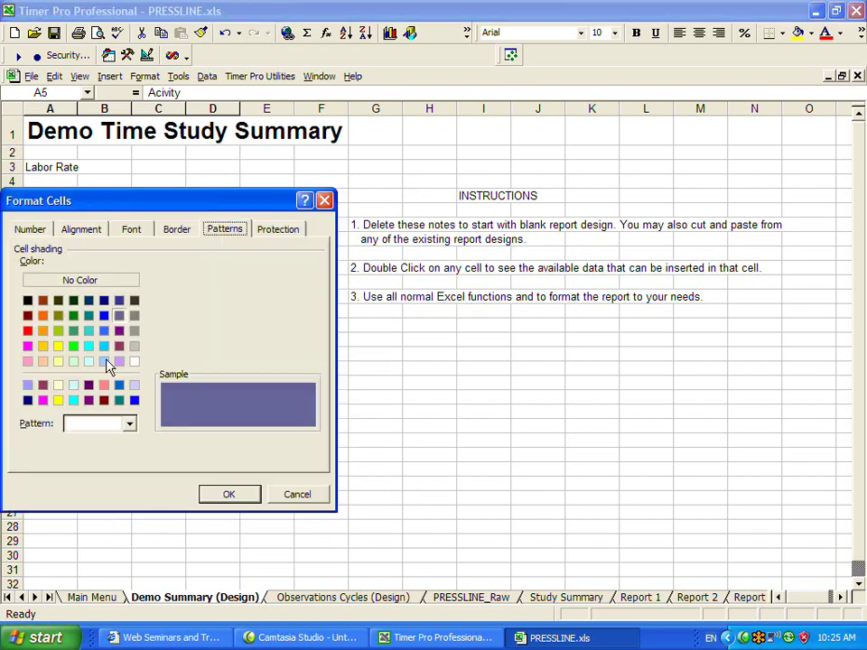
{"action": "left_click", "coordinate": [127, 230]}
{"action": "left_click", "coordinate": [224, 343]}
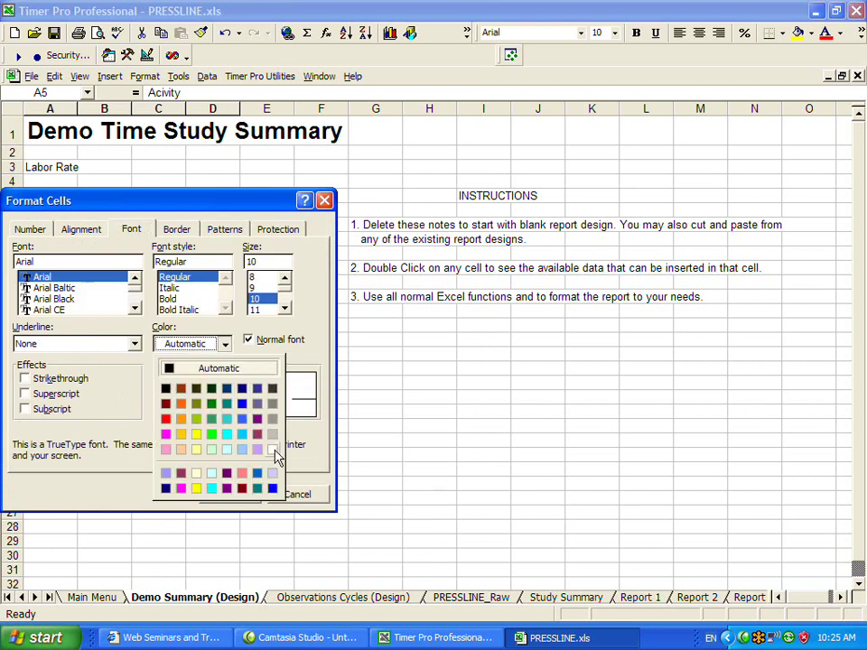
{"action": "left_click", "coordinate": [272, 449]}
{"action": "left_click", "coordinate": [168, 299]}
{"action": "left_click", "coordinate": [244, 491]}
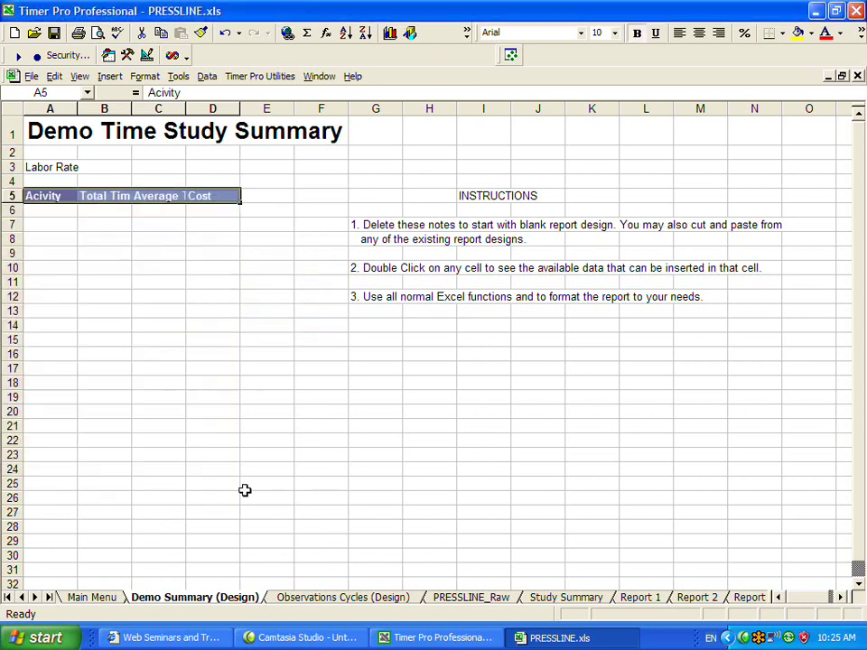
- Widen columns A through D to fit the headings
{"action": "left_click_drag", "start_coordinate": [77, 109], "coordinate": [162, 108]}
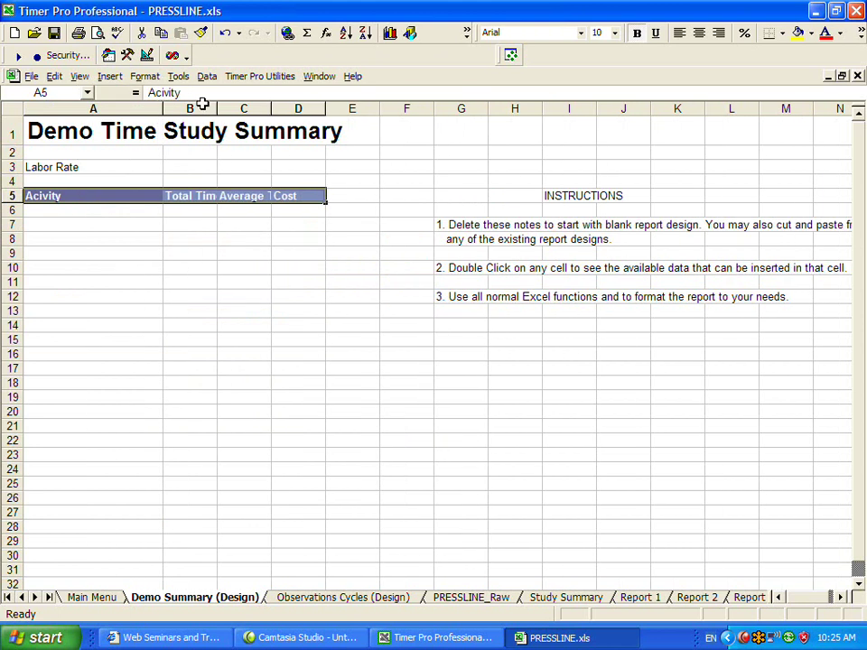
{"action": "left_click_drag", "start_coordinate": [215, 109], "coordinate": [276, 109]}
{"action": "left_click_drag", "start_coordinate": [333, 108], "coordinate": [354, 109]}
{"action": "left_click_drag", "start_coordinate": [408, 108], "coordinate": [447, 108]}
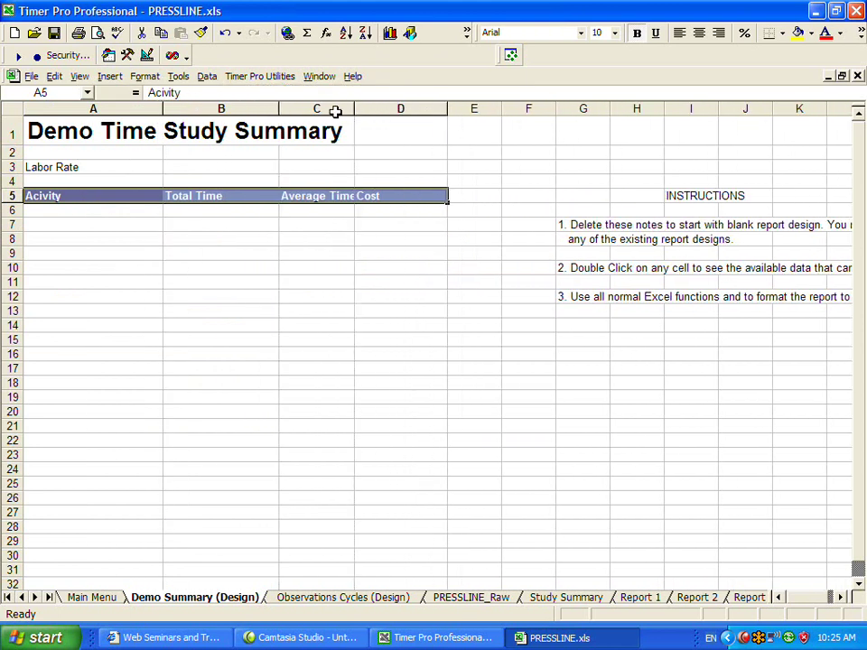
{"action": "left_click_drag", "start_coordinate": [352, 107], "coordinate": [412, 107]}
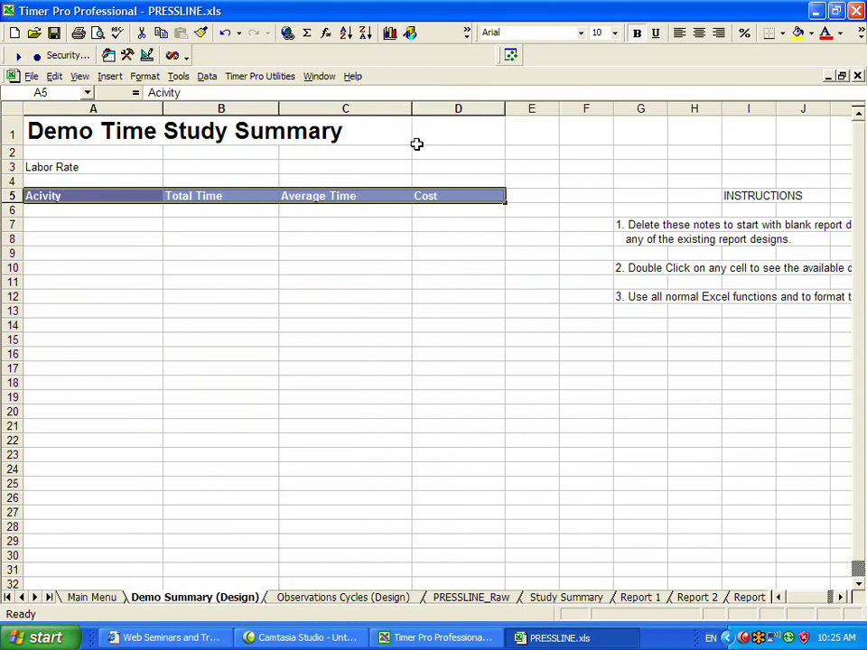
{"action": "left_click", "coordinate": [626, 268]}
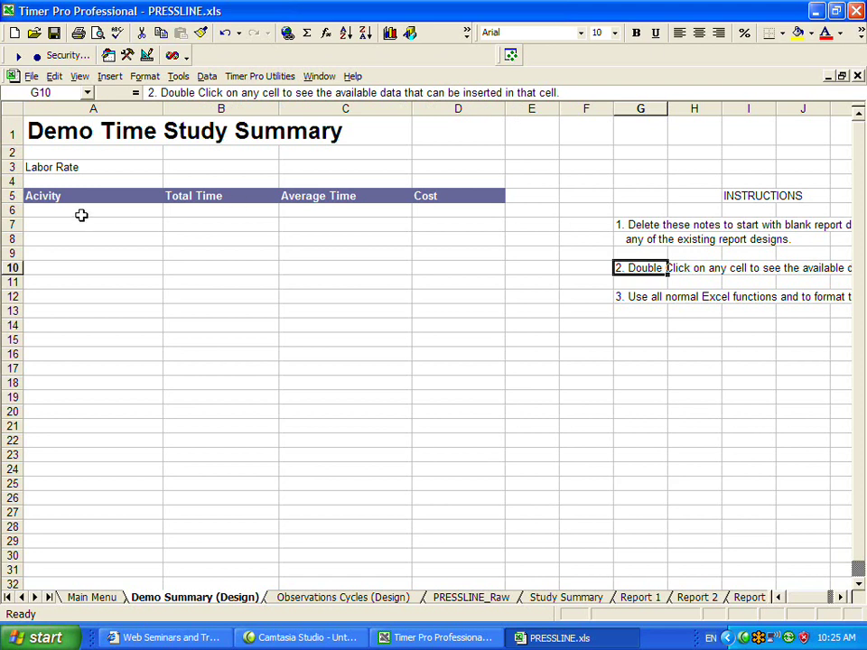
- Map Data.Description, Data.TotalTime and Data.AverageTime into A6:C6, then select the instruction notes block
{"action": "double_click", "coordinate": [81, 213]}
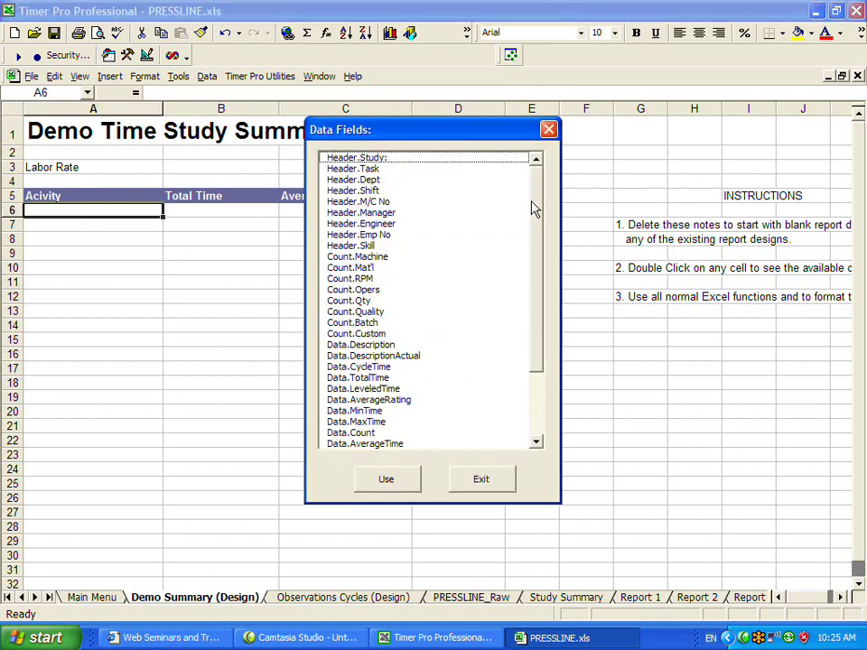
{"action": "left_click", "coordinate": [342, 347]}
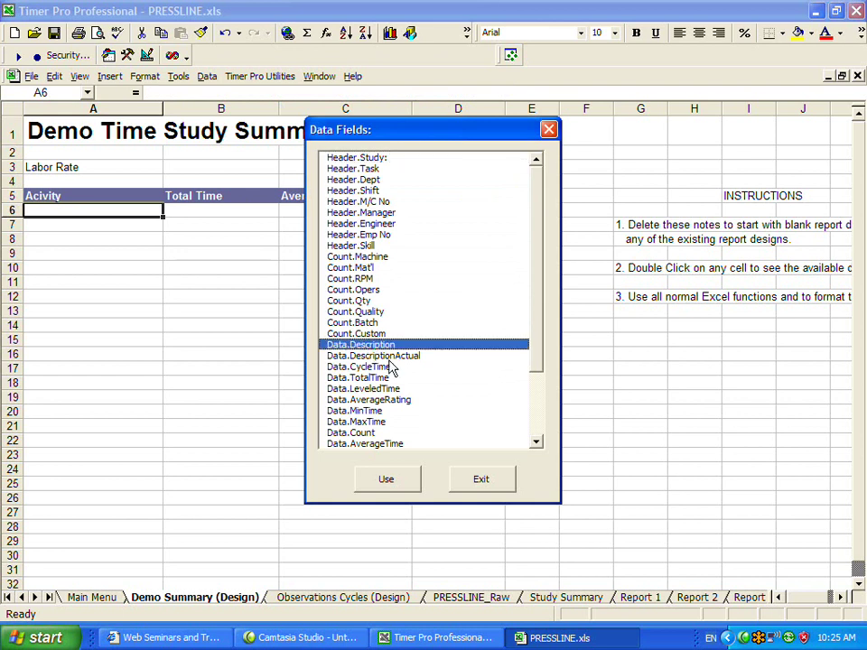
{"action": "left_click", "coordinate": [387, 483]}
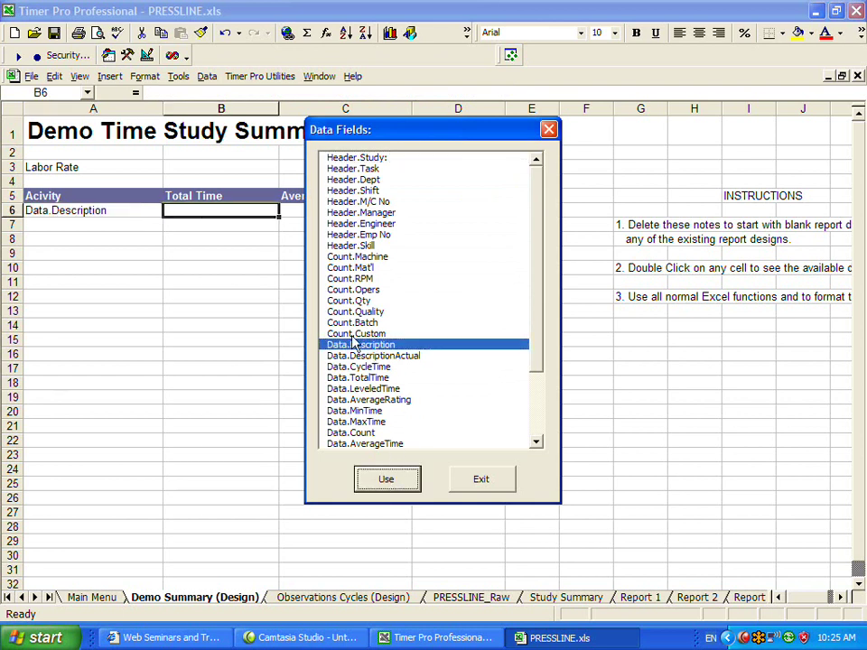
{"action": "left_click", "coordinate": [356, 379]}
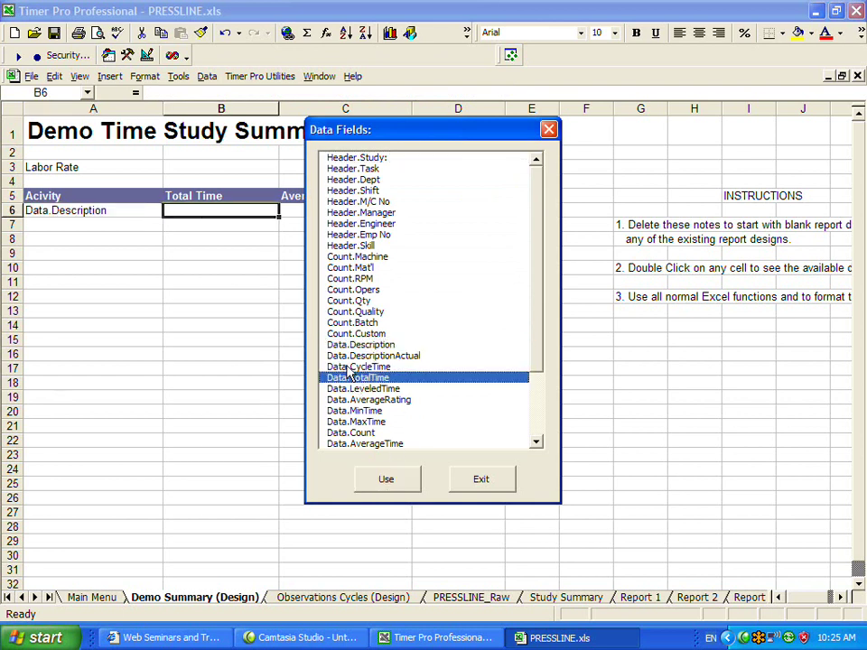
{"action": "left_click", "coordinate": [386, 481]}
{"action": "left_click_drag", "start_coordinate": [424, 134], "coordinate": [601, 119]}
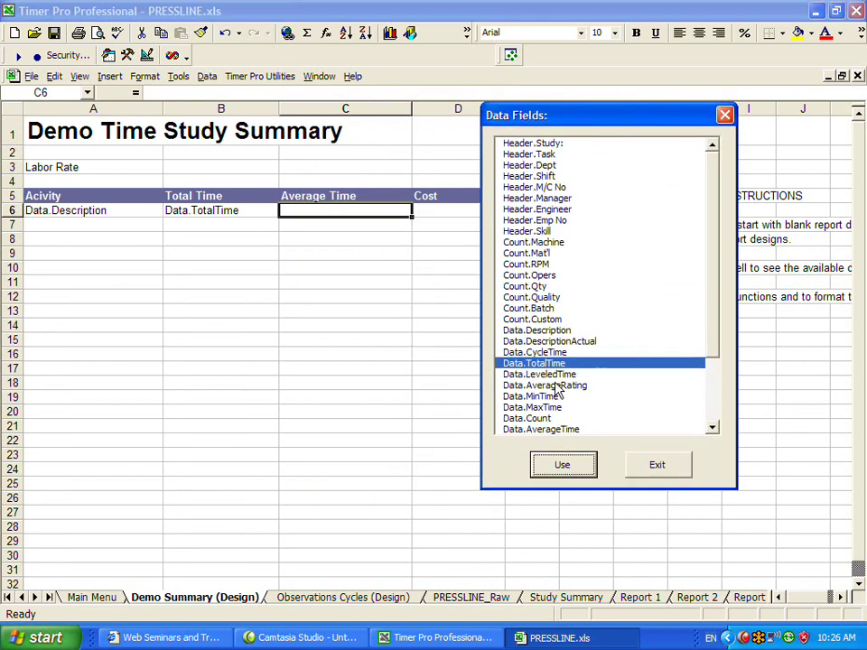
{"action": "left_click", "coordinate": [556, 430]}
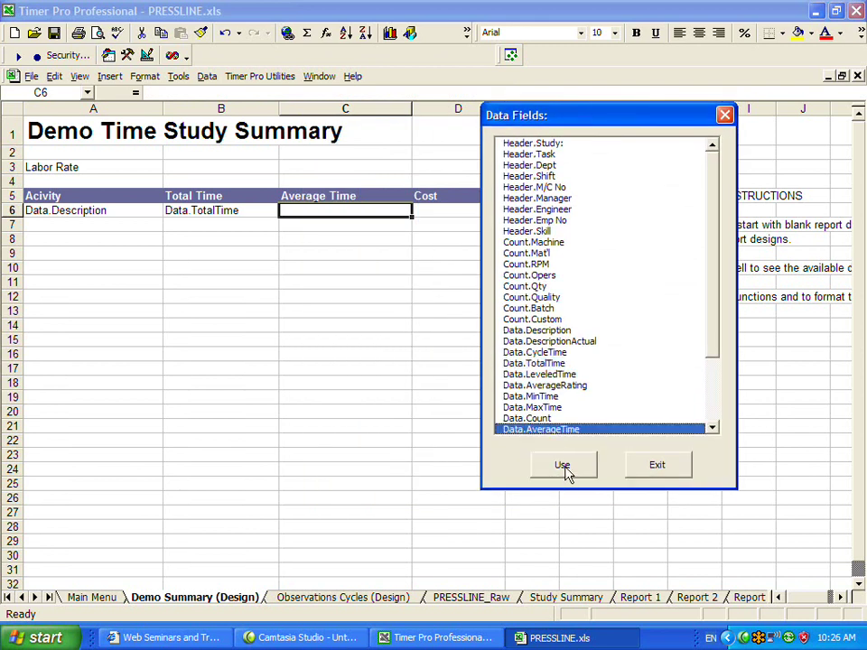
{"action": "left_click", "coordinate": [565, 468]}
{"action": "left_click", "coordinate": [657, 466]}
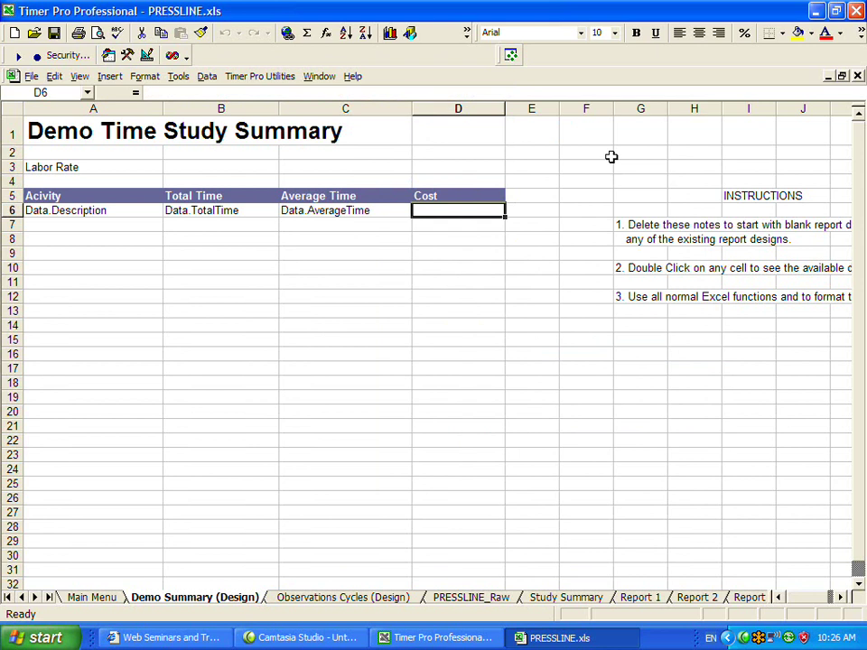
{"action": "left_click_drag", "start_coordinate": [588, 177], "coordinate": [742, 341]}
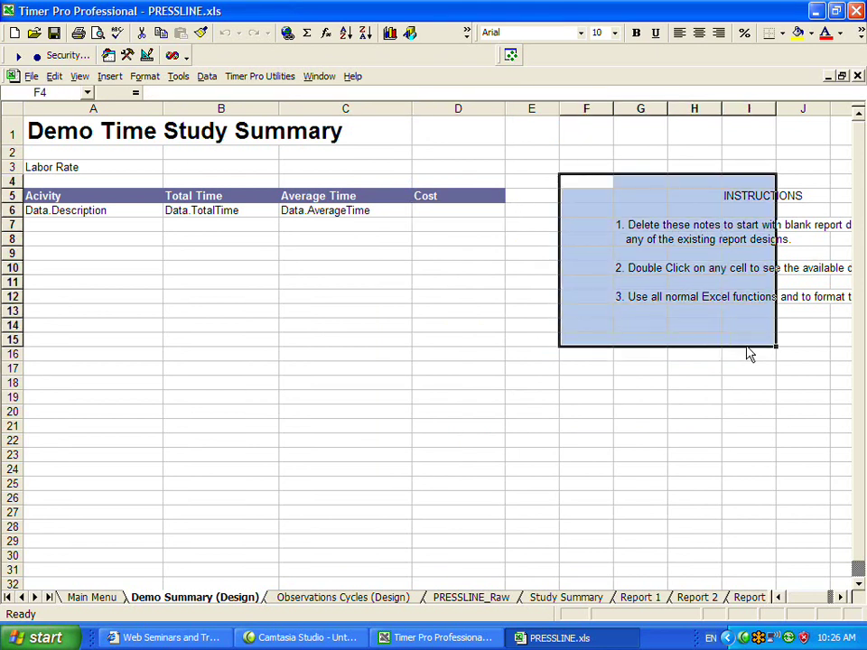
- Enter a D6 cost formula multiplying average time C6 by the labor rate B3
{"action": "left_click", "coordinate": [454, 211]}
{"action": "type", "text": "=$b$3"}
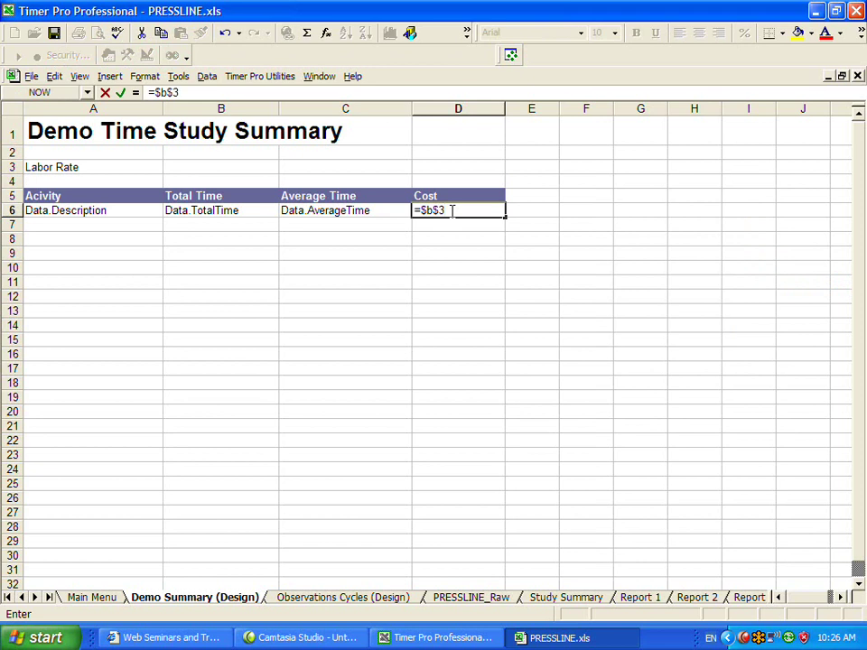
{"action": "key", "text": "Left"}
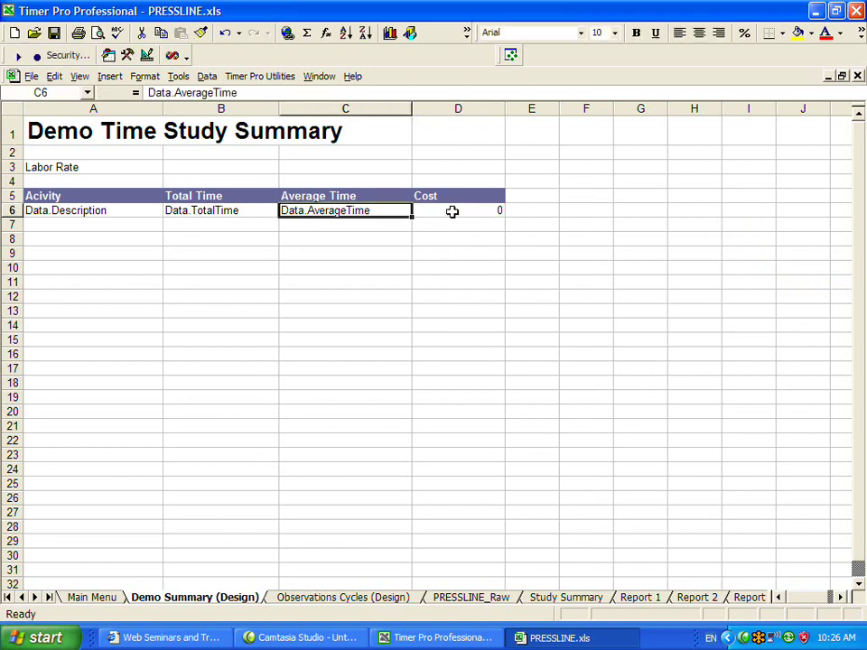
{"action": "key", "text": "Down"}
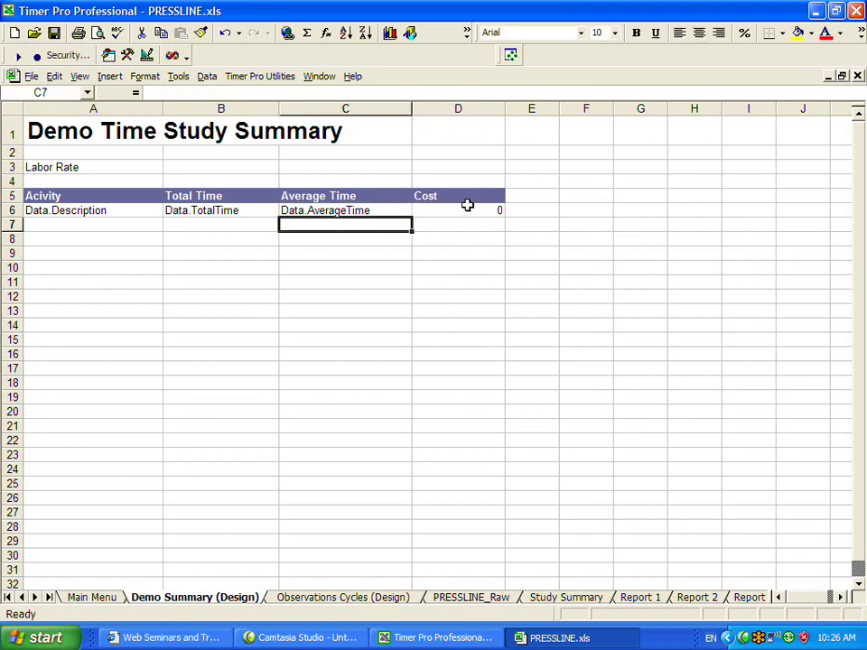
{"action": "left_click", "coordinate": [463, 210]}
{"action": "type", "text": "="}
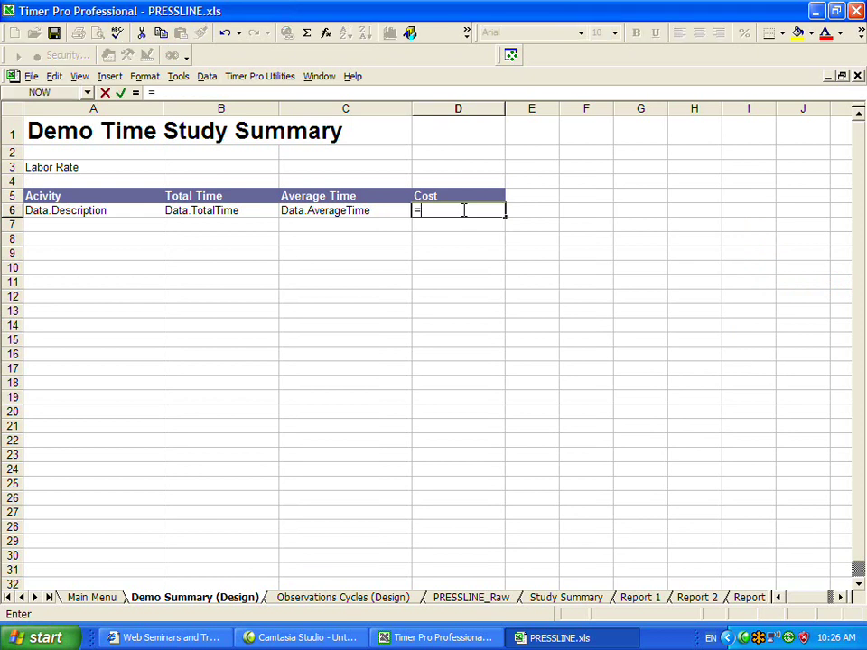
{"action": "key", "text": "Left"}
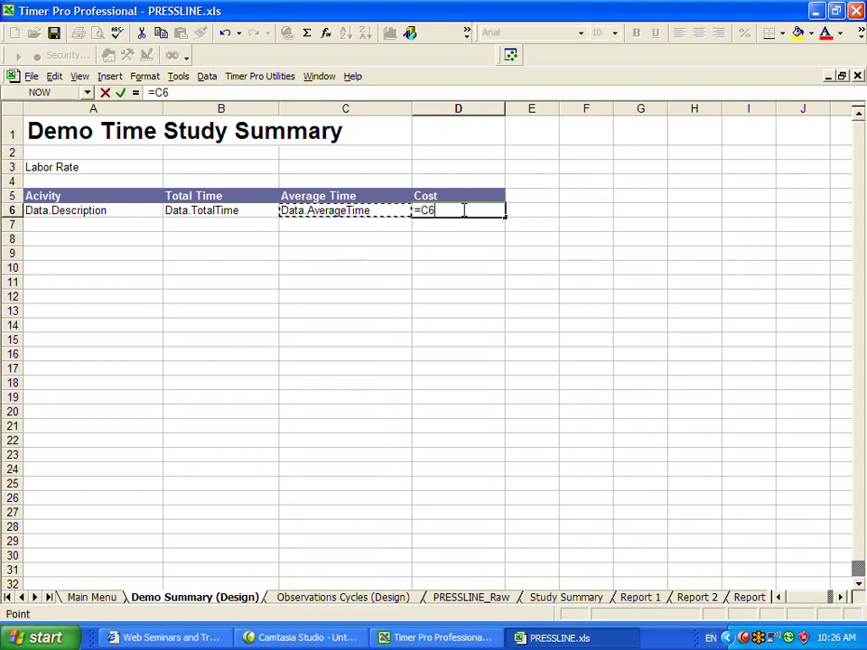
{"action": "type", "text": "*"}
{"action": "key", "text": "Up"}
{"action": "key", "text": "Up"}
{"action": "key", "text": "Up"}
{"action": "key", "text": "Left"}
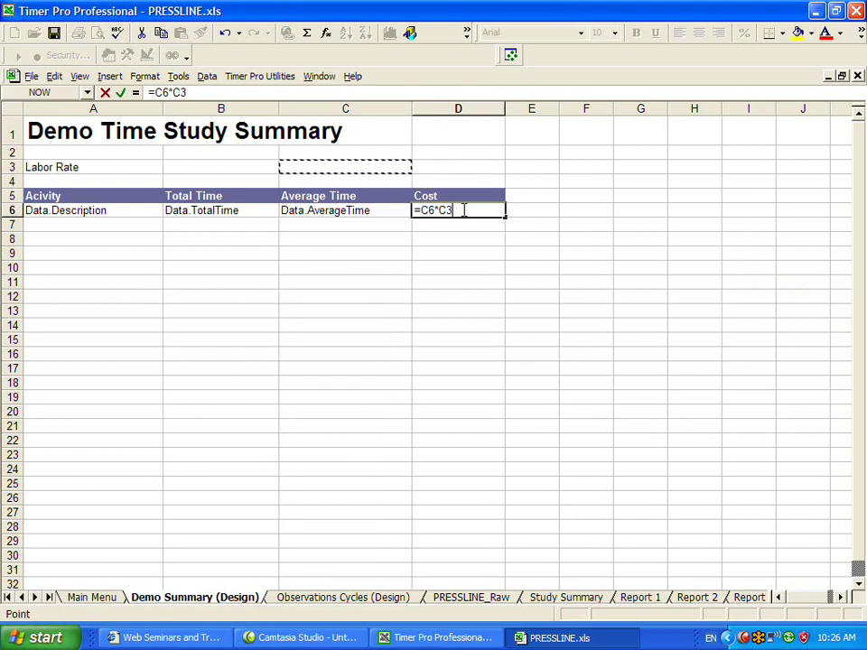
{"action": "key", "text": "Left"}
{"action": "key", "text": "Return"}
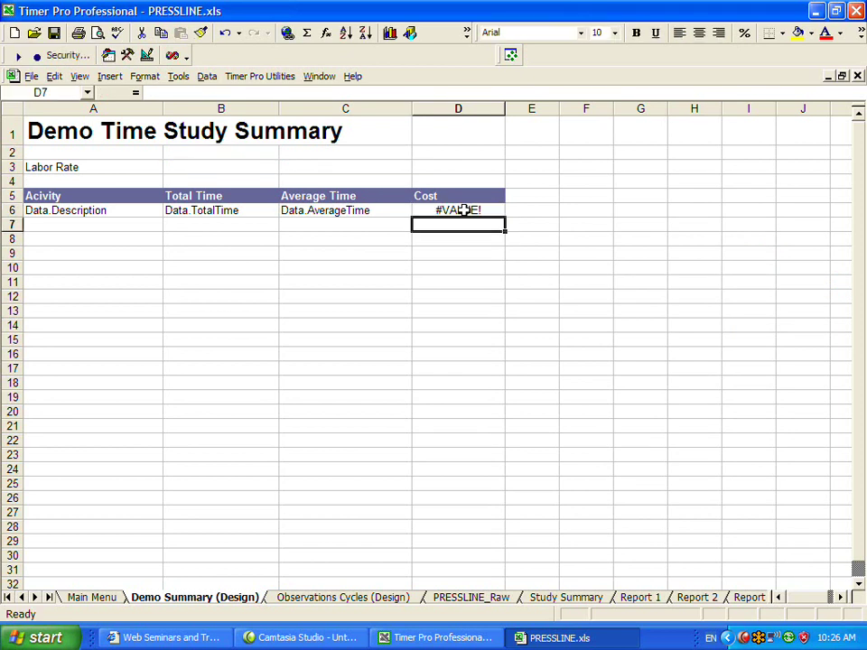
- Lock the B3 reference and divide by 60, making the formula =C6*$B$3/60
{"action": "left_click", "coordinate": [458, 209]}
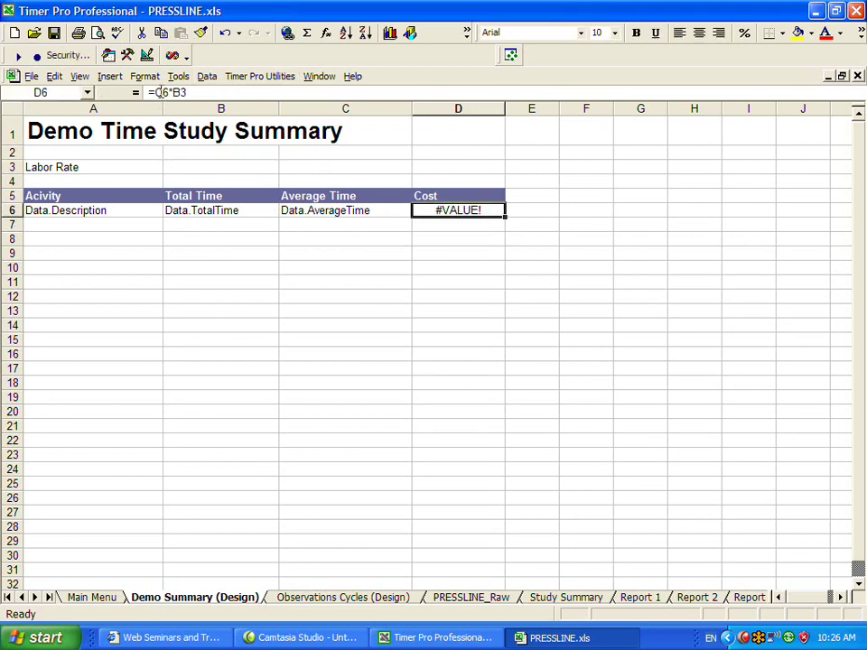
{"action": "left_click", "coordinate": [169, 93]}
{"action": "type", "text": "$"}
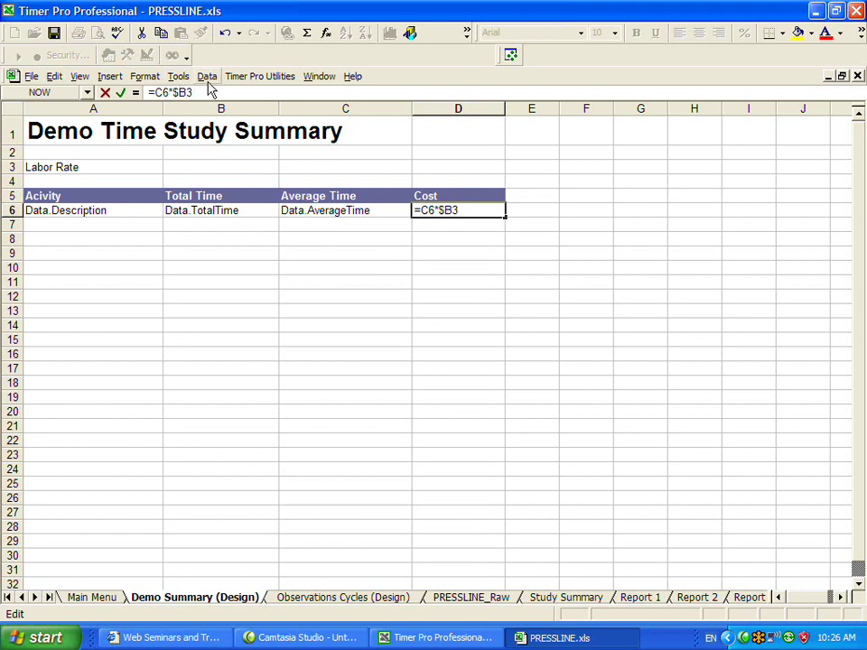
{"action": "key", "text": "Right"}
{"action": "type", "text": "$"}
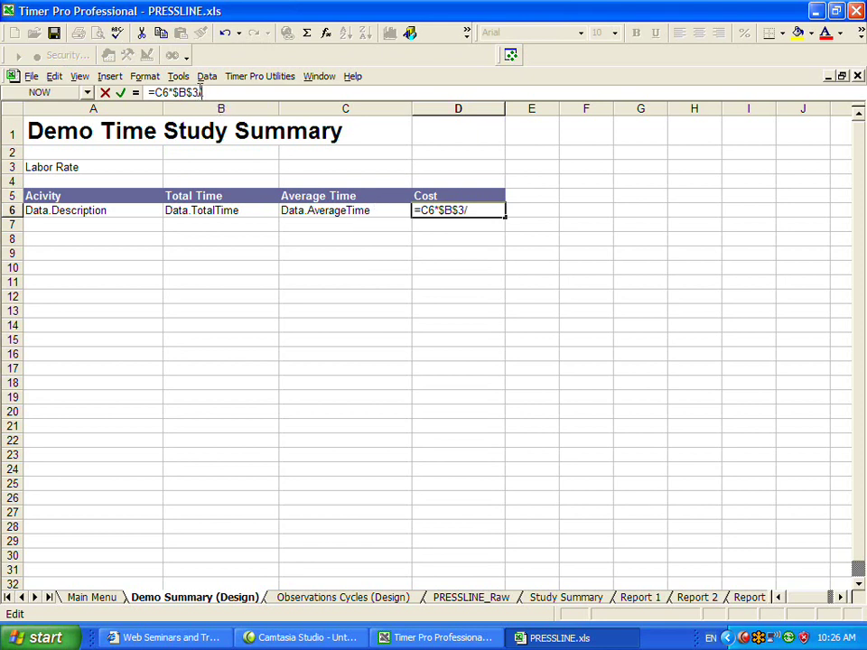
{"action": "type", "text": "/60"}
{"action": "key", "text": "Return"}
- Apply Currency number format with 3 decimal places to the Cost cell D6
{"action": "left_click", "coordinate": [458, 209]}
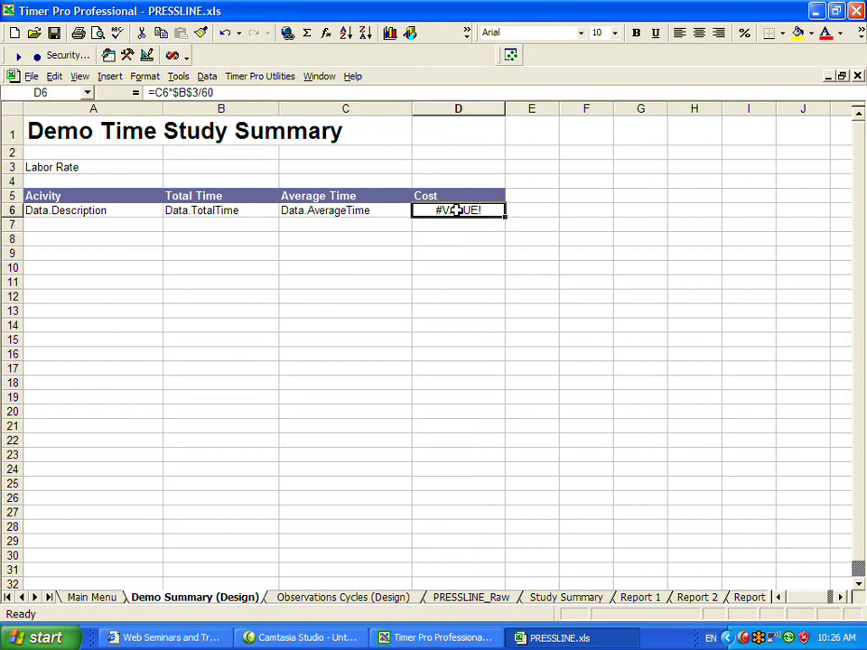
{"action": "right_click", "coordinate": [458, 209]}
{"action": "left_click", "coordinate": [500, 377]}
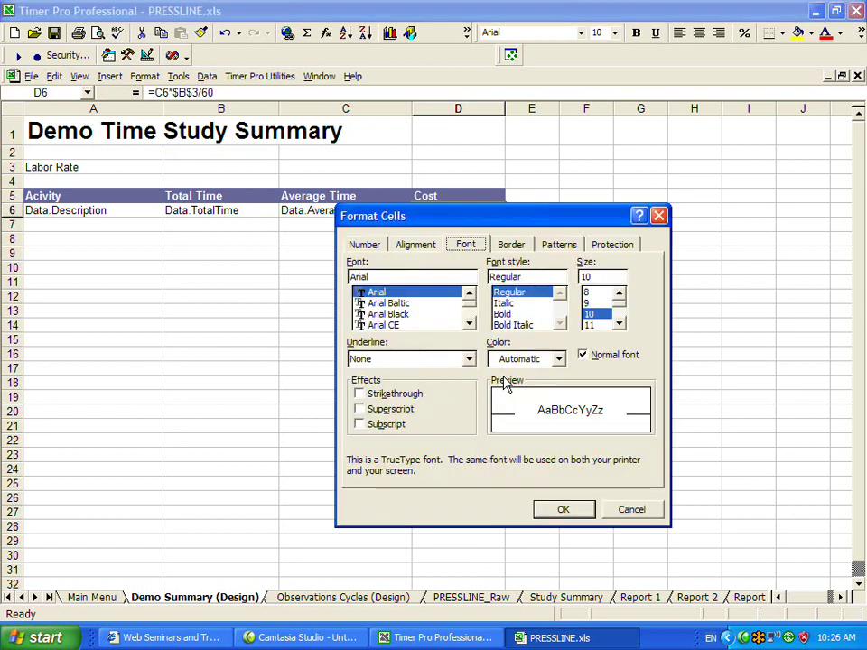
{"action": "left_click", "coordinate": [364, 244]}
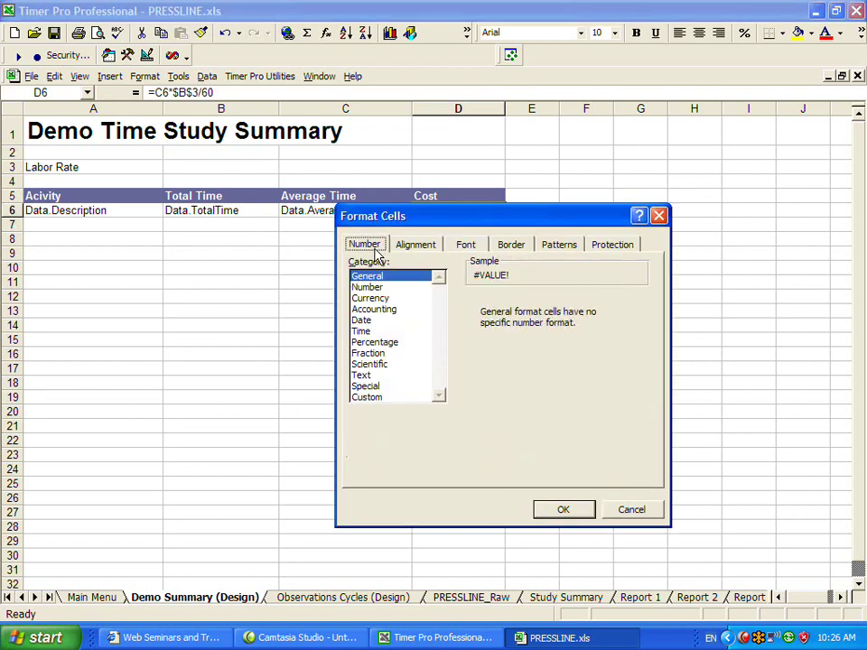
{"action": "left_click", "coordinate": [383, 302]}
{"action": "left_click", "coordinate": [596, 296]}
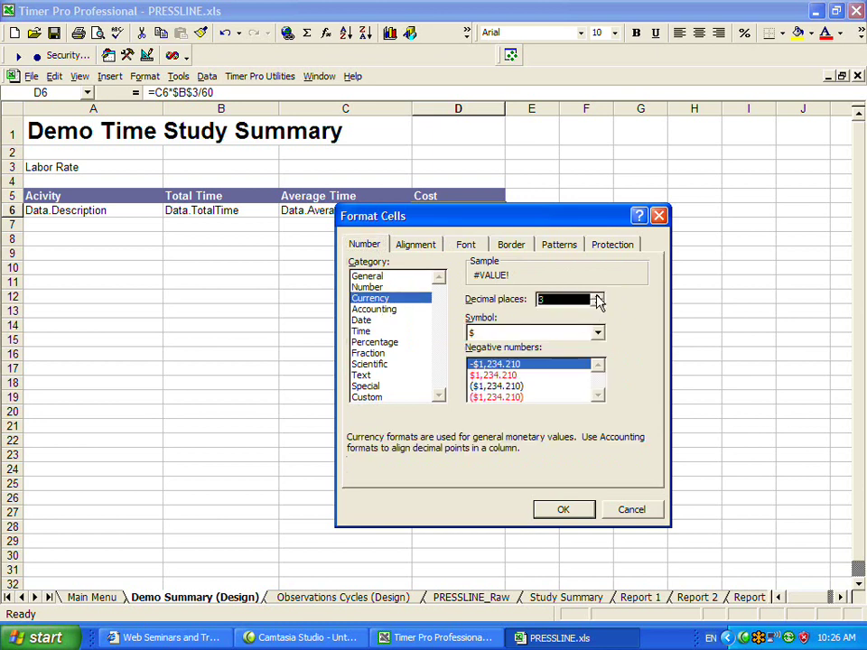
{"action": "left_click", "coordinate": [560, 508]}
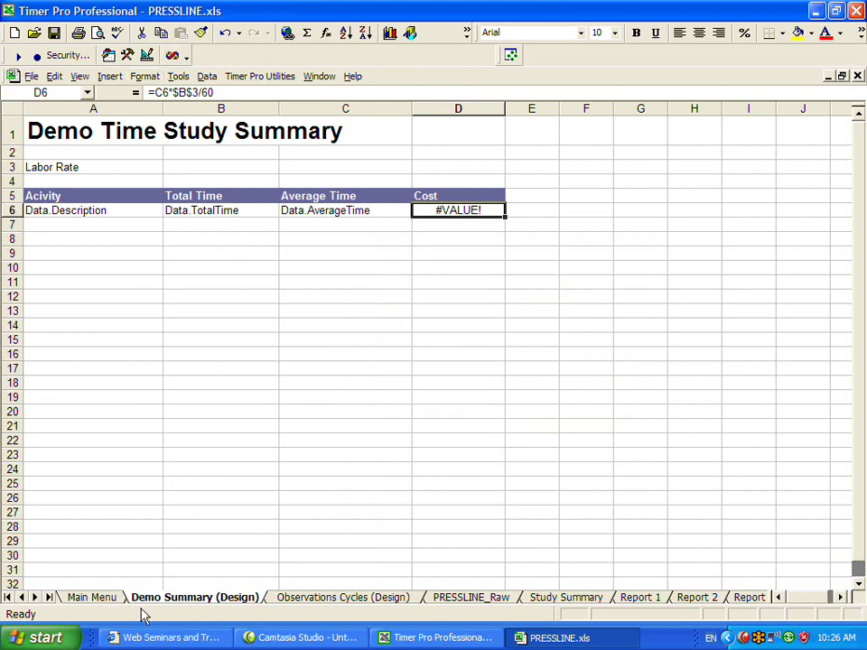
- Generate a report from the Demo Summary (Design) template using PRESSLINE_Raw data
{"action": "left_click", "coordinate": [94, 598]}
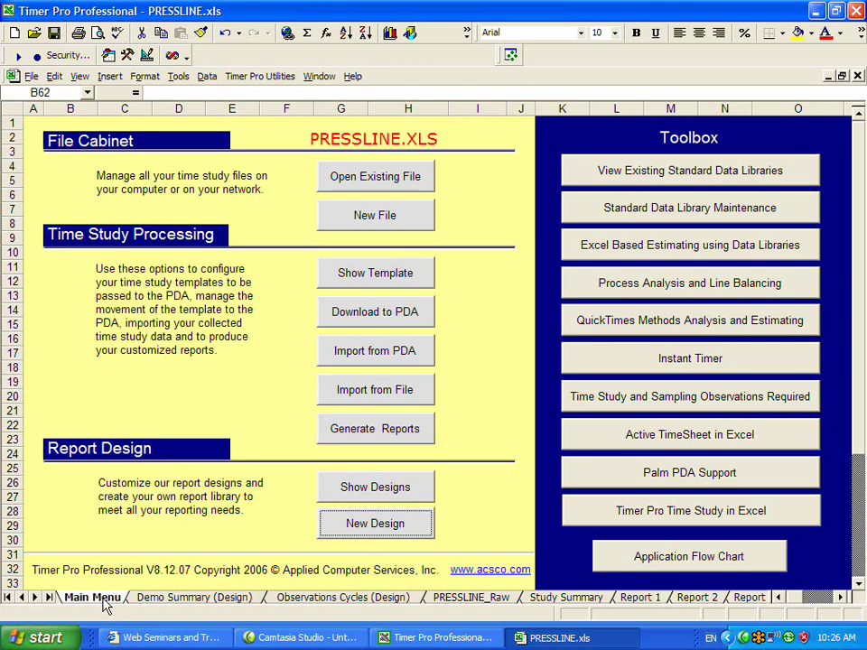
{"action": "left_click", "coordinate": [369, 431]}
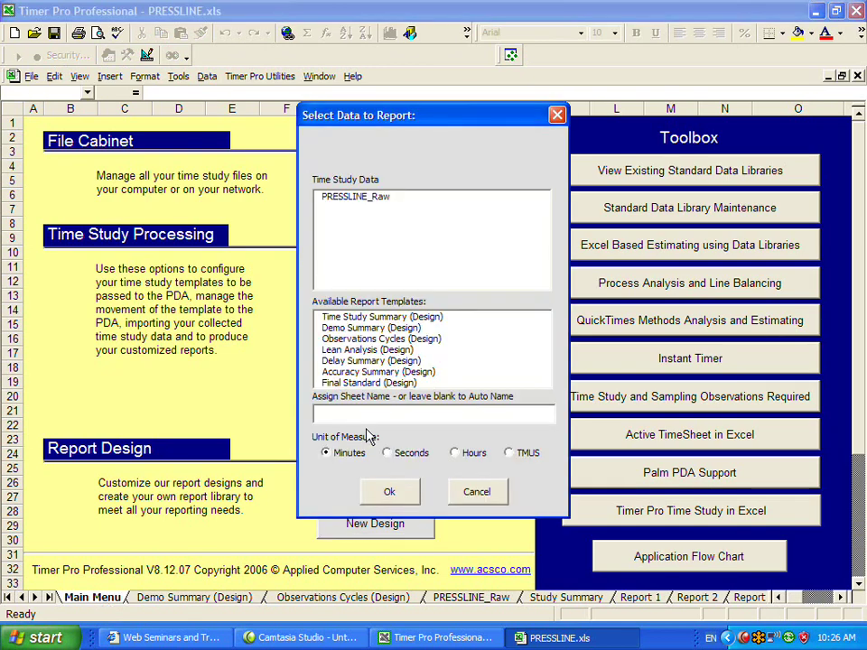
{"action": "left_click", "coordinate": [365, 329]}
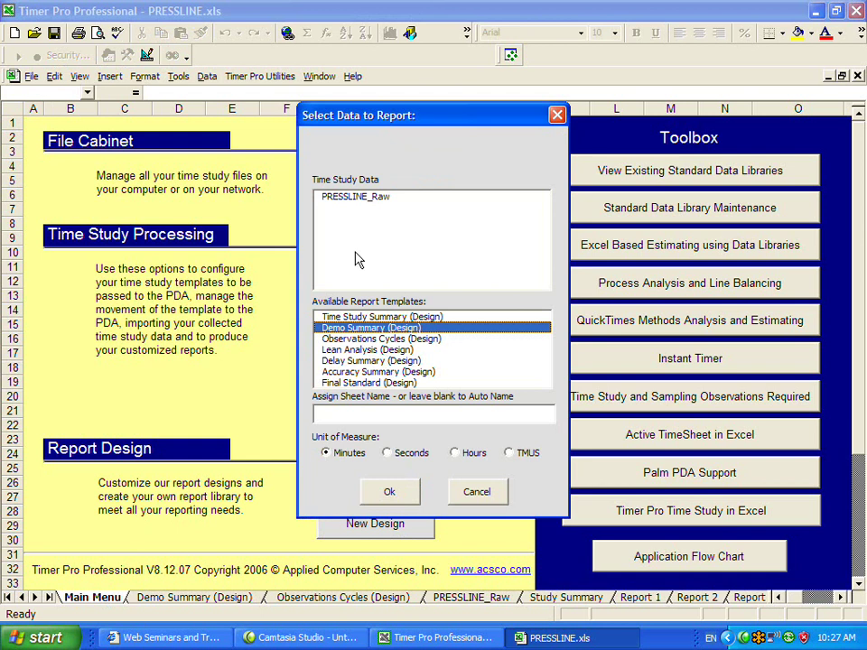
{"action": "left_click", "coordinate": [358, 199]}
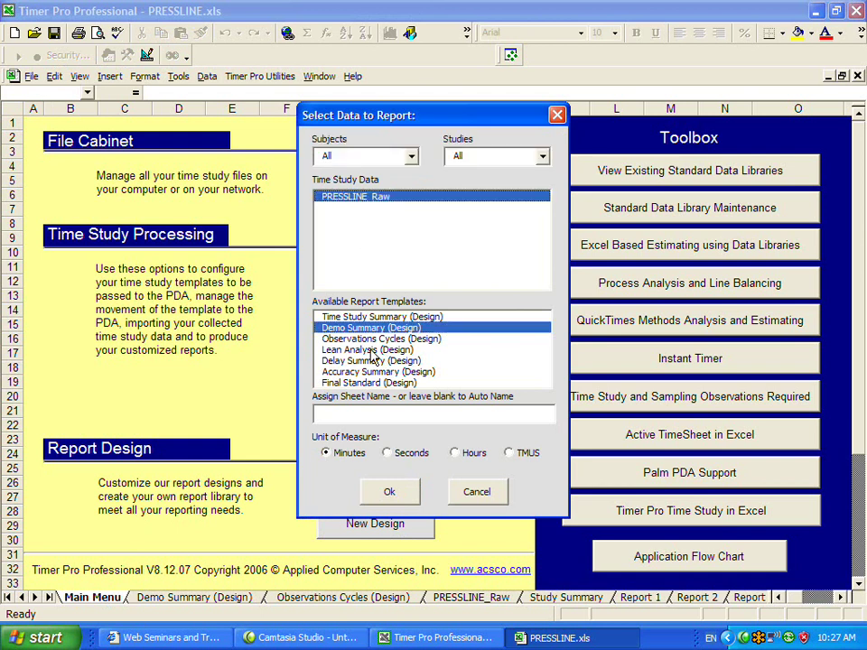
{"action": "left_click", "coordinate": [390, 493]}
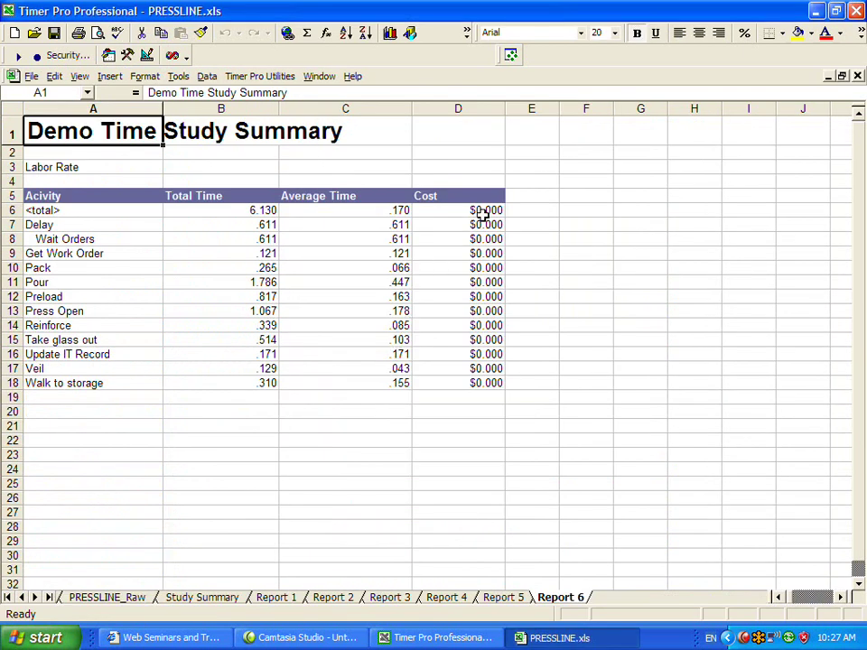
- Set the Report 6 labor rate in B3 to 12.5 so costs recalculate
{"action": "left_click_drag", "start_coordinate": [486, 222], "coordinate": [488, 383]}
{"action": "left_click", "coordinate": [229, 171]}
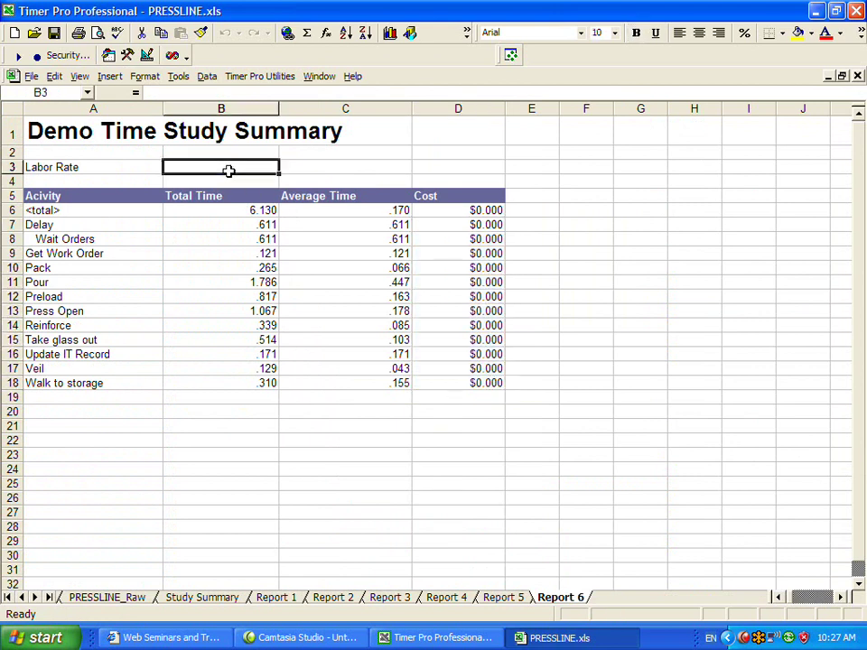
{"action": "type", "text": "12.5"}
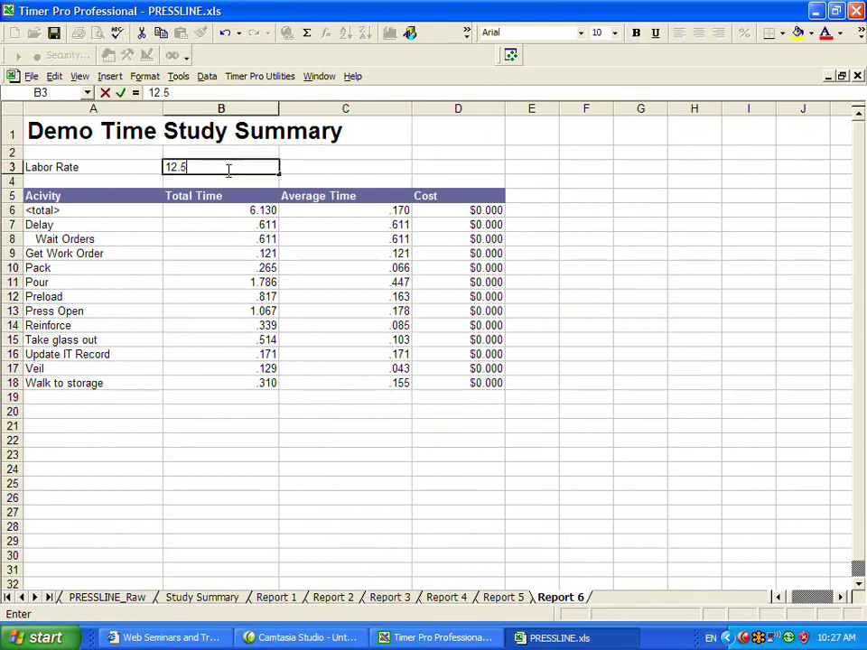
{"action": "key", "text": "Return"}
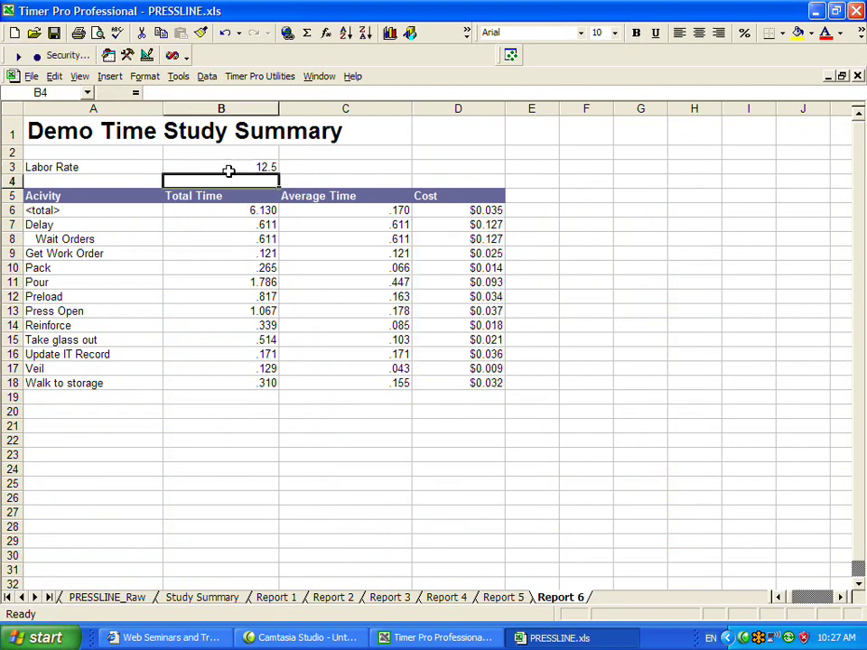
- Return to the Main Menu and start generating another report
{"action": "left_click", "coordinate": [10, 598]}
{"action": "left_click", "coordinate": [92, 597]}
{"action": "left_click", "coordinate": [351, 438]}
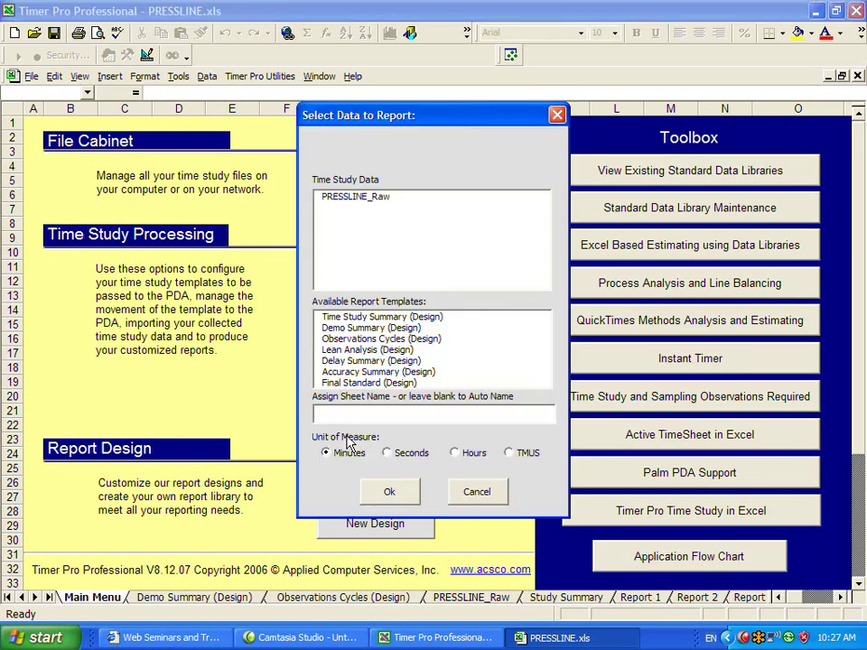